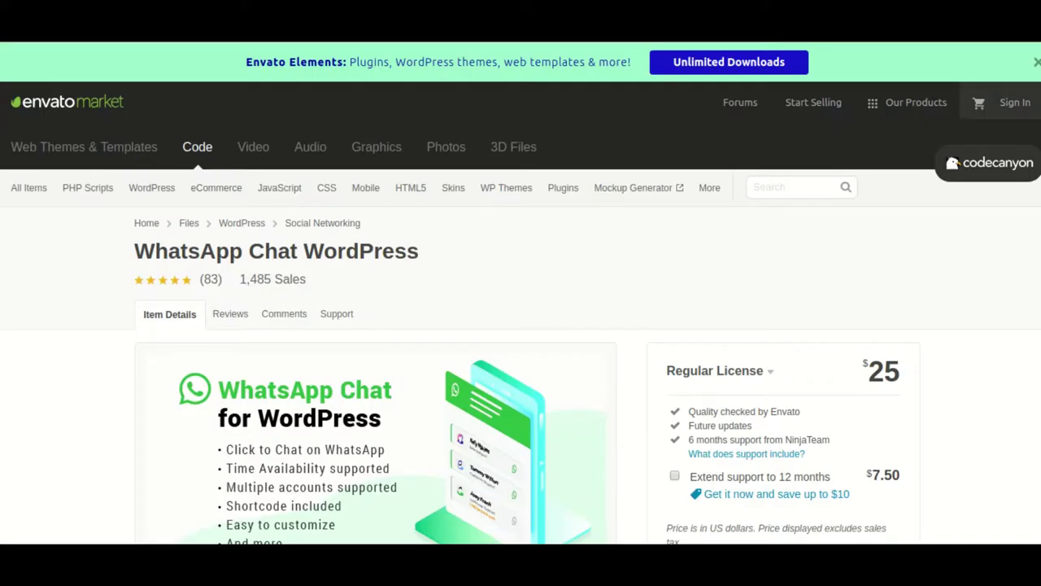
- Scroll through the CodeCanyon listing for WhatsApp Chat WordPress and its $25 Regular License
scroll(441, 353, down, 1)
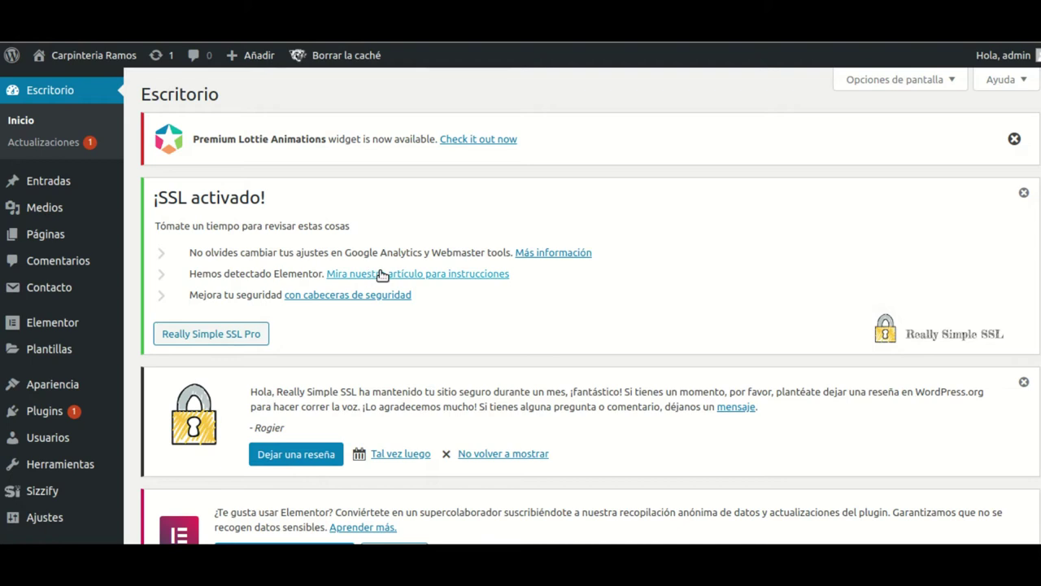
- Go to Plugins > Añadir nuevo and reveal the Subir plugin upload form
scroll(383, 271, down, 1)
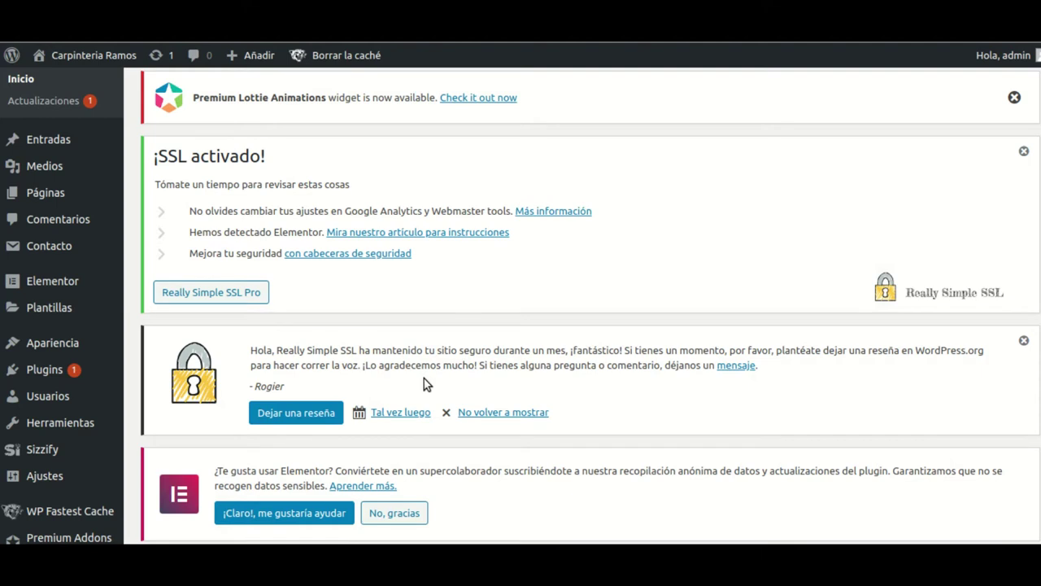
mouse_move(20, 378)
click(151, 395)
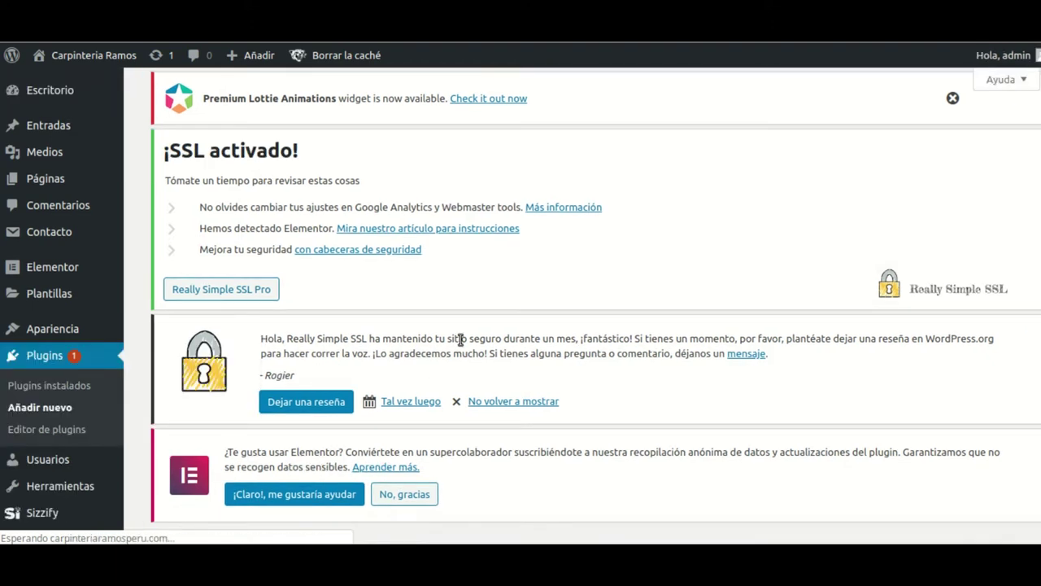
scroll(459, 347, down, 2)
scroll(449, 307, up, 3)
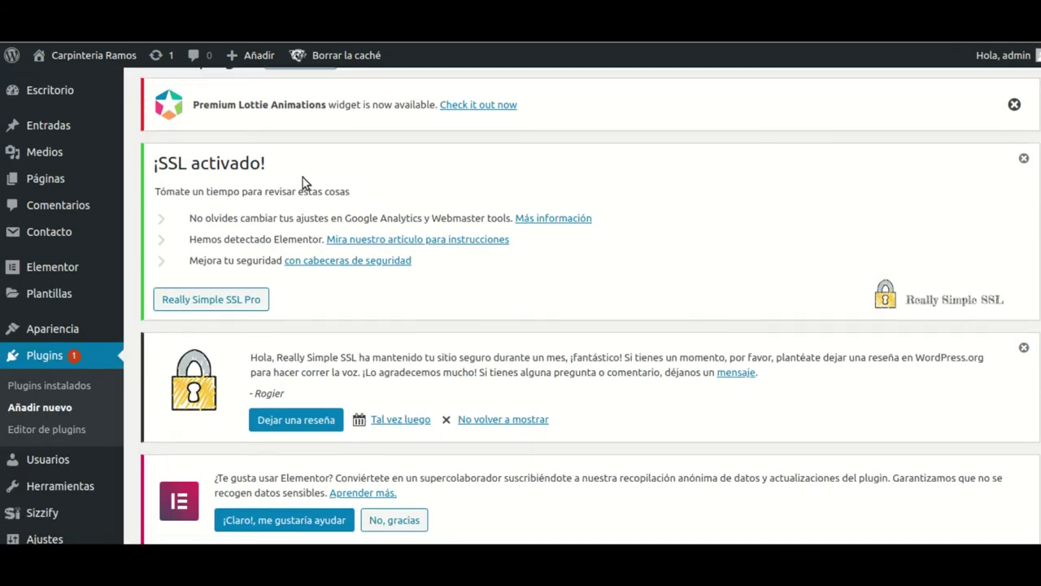
click(300, 96)
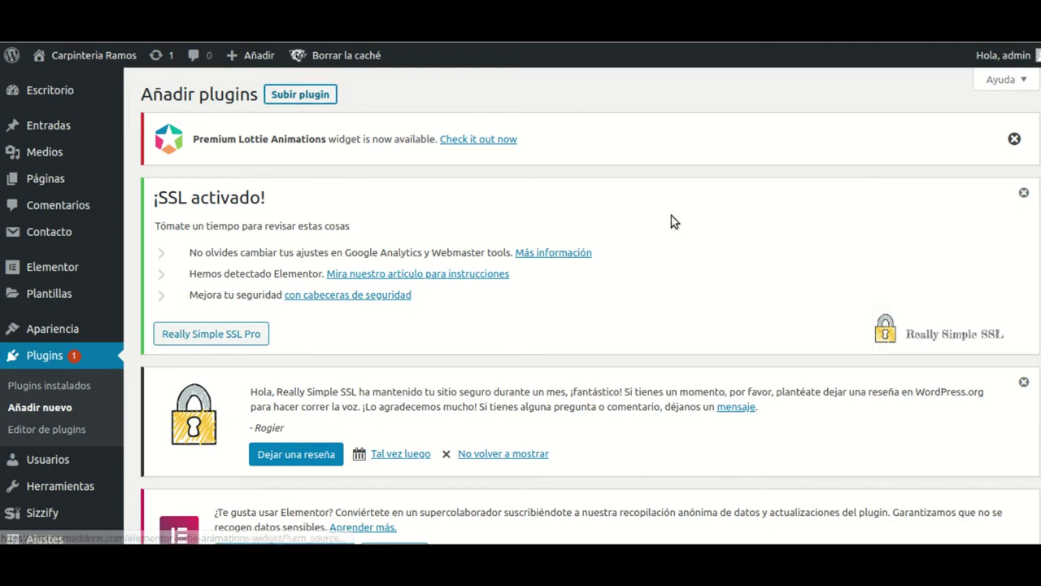
- Upload and install codecanyon-whatsapp-chat-for-wordpress-v2.3.1.zip, then activate the plugin
scroll(651, 309, down, 3)
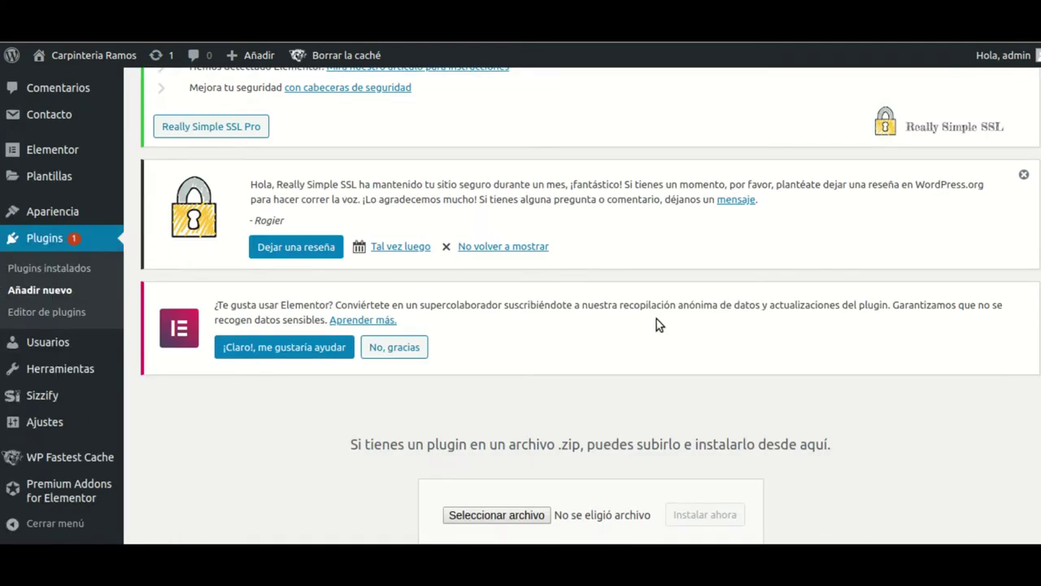
scroll(569, 374, down, 2)
click(522, 394)
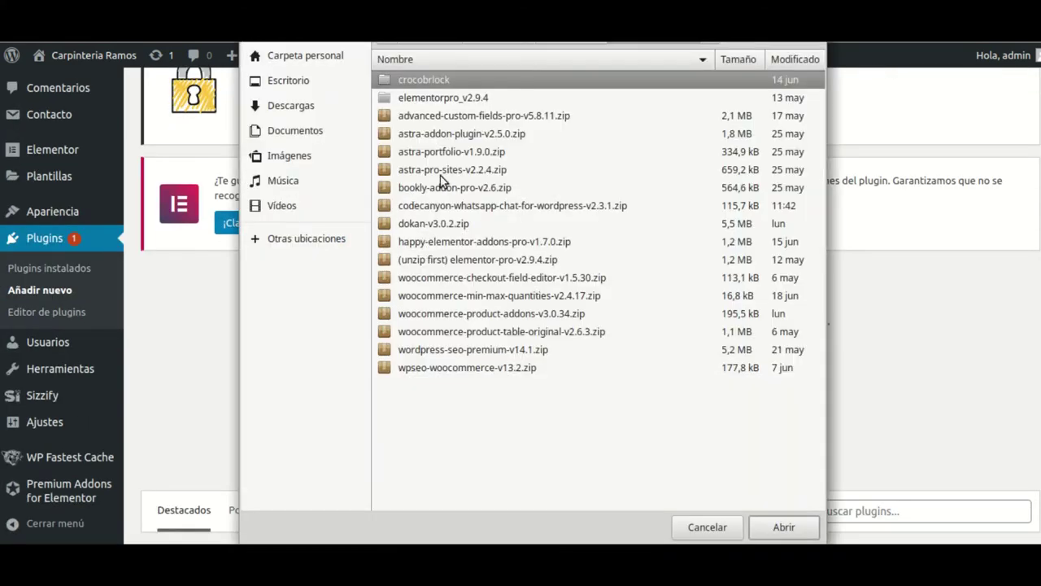
click(457, 205)
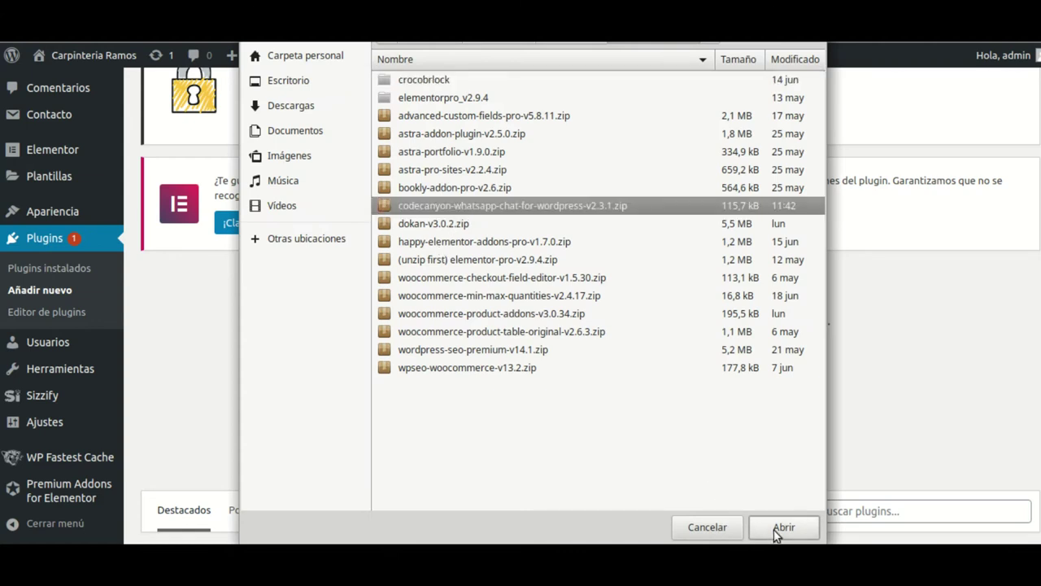
click(777, 529)
click(719, 397)
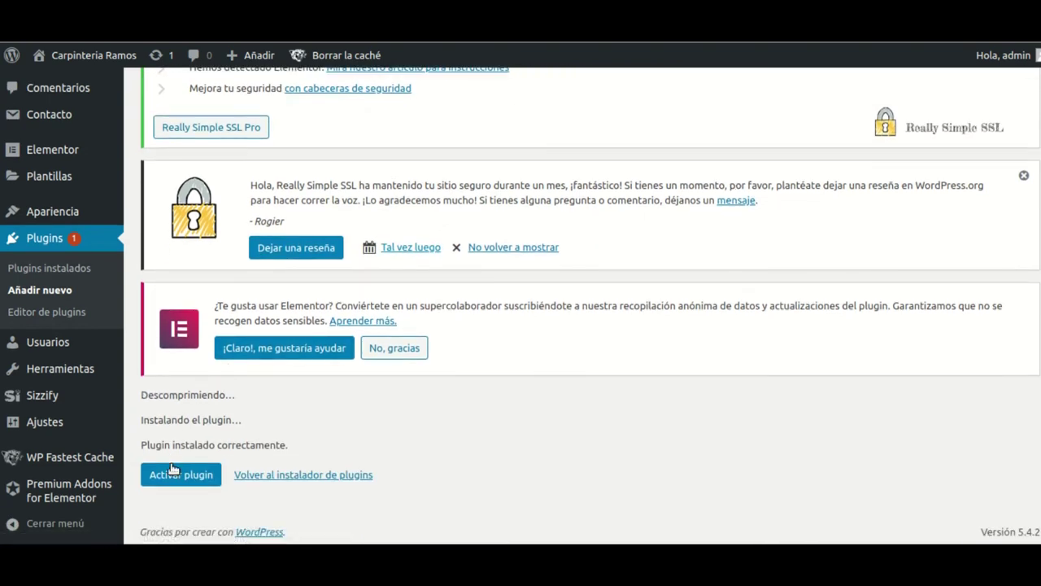
click(172, 472)
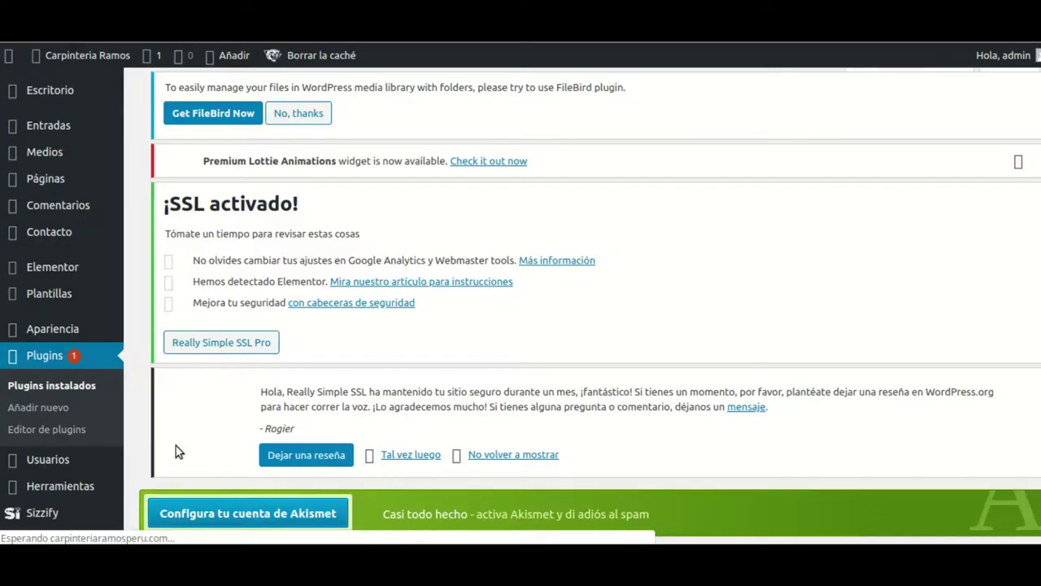
- Show the new WhatsApp sidebar submenu and start adding a new account
scroll(183, 406, down, 3)
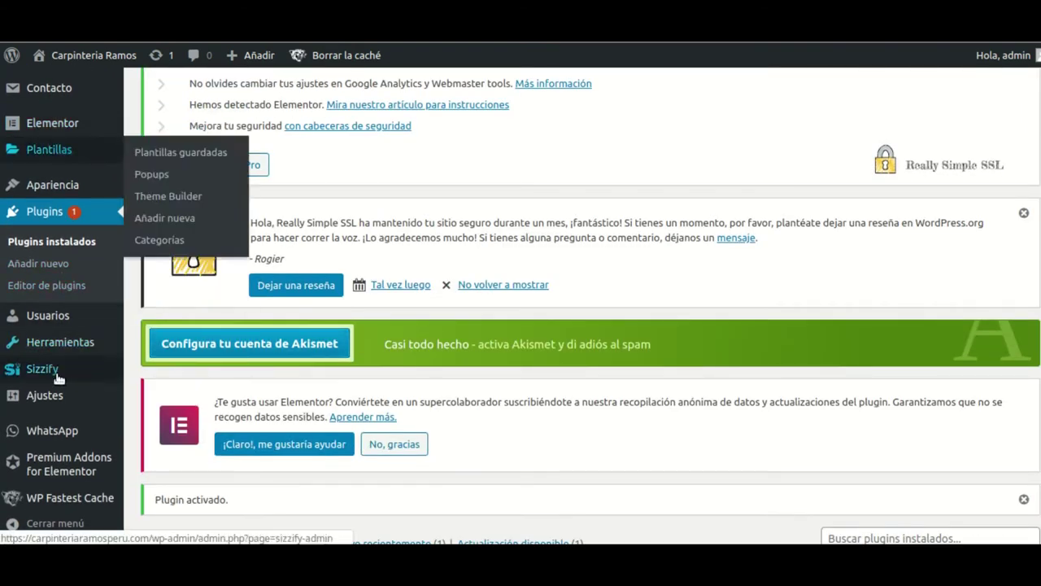
mouse_move(29, 433)
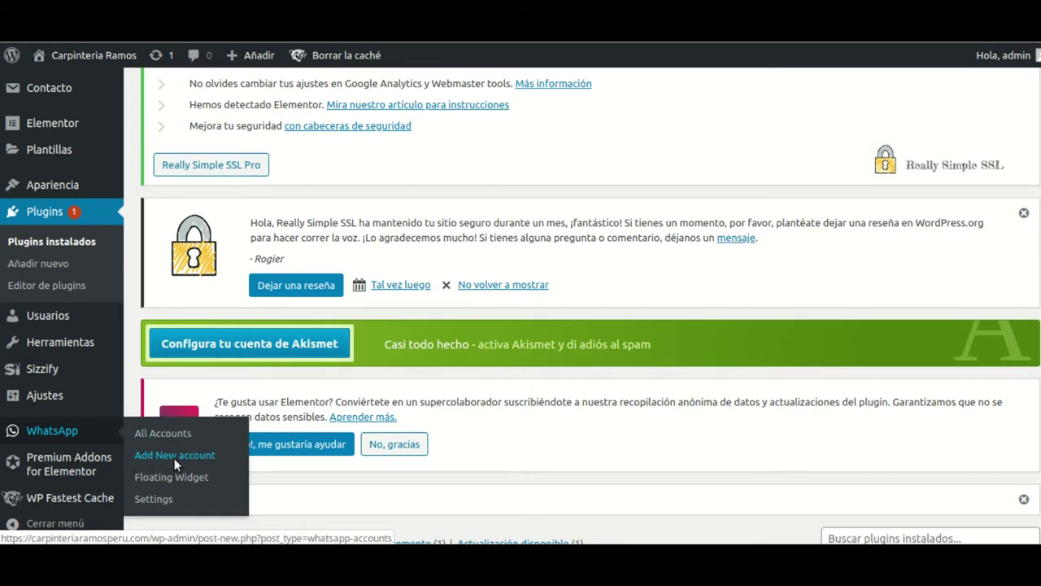
click(175, 457)
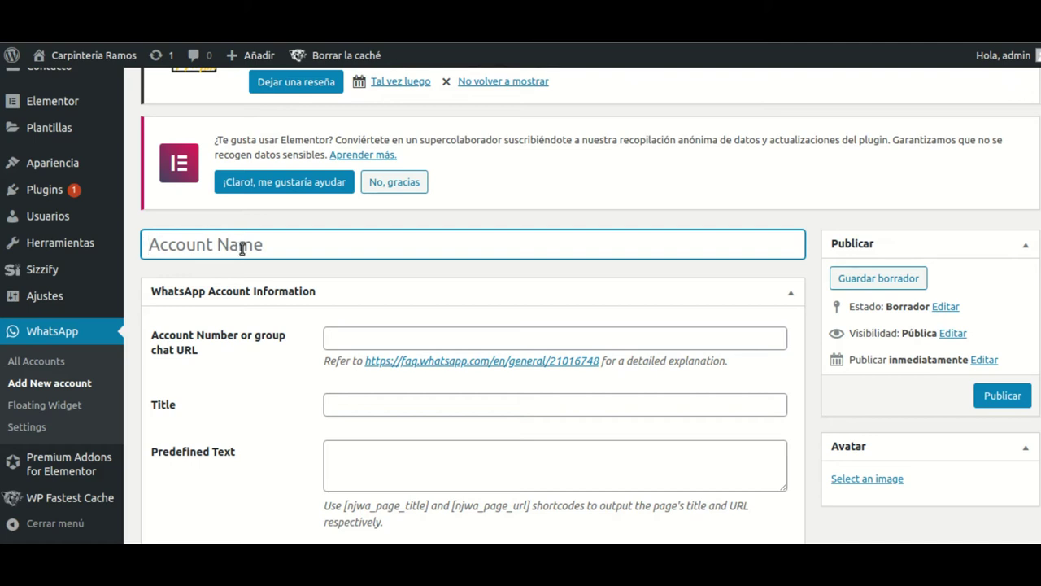
- Enter the contact's name as the account title and their phone number as Account Number
text(Antonio)
click(405, 335)
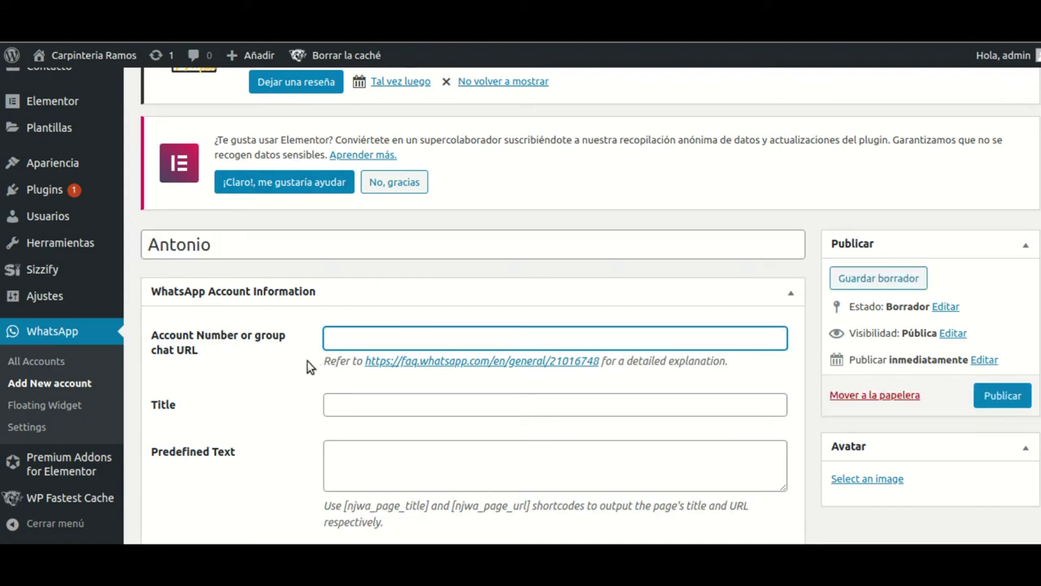
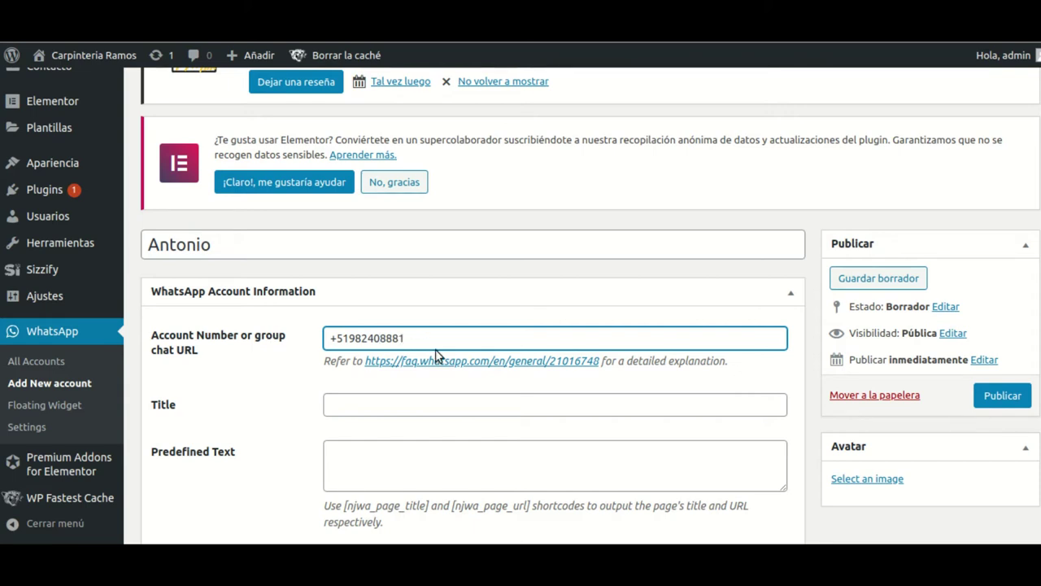
scroll(435, 355, down, 3)
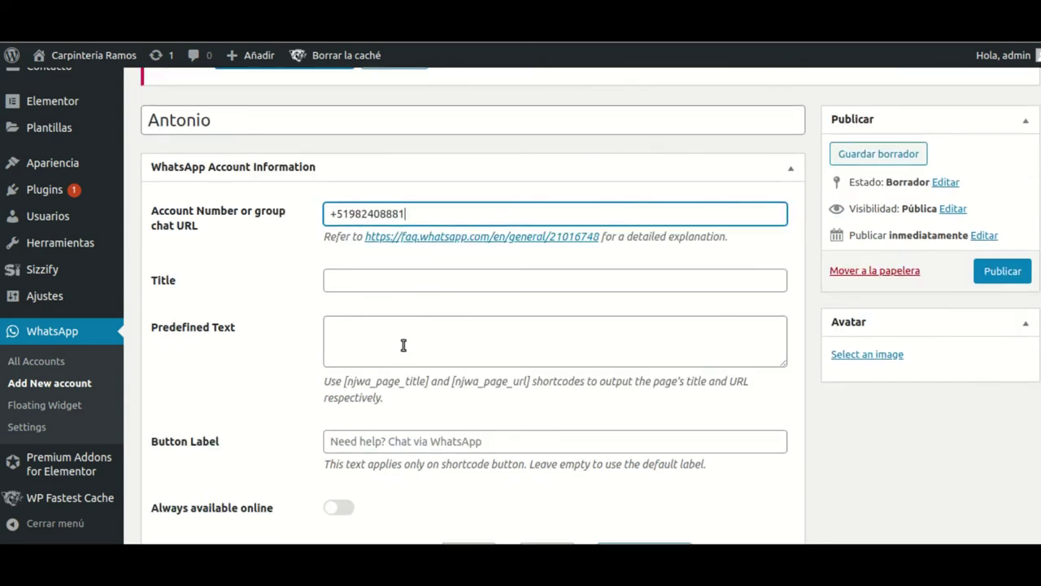
- Set the account's Button Label to 'Necesita ayuda?'
scroll(403, 347, down, 1)
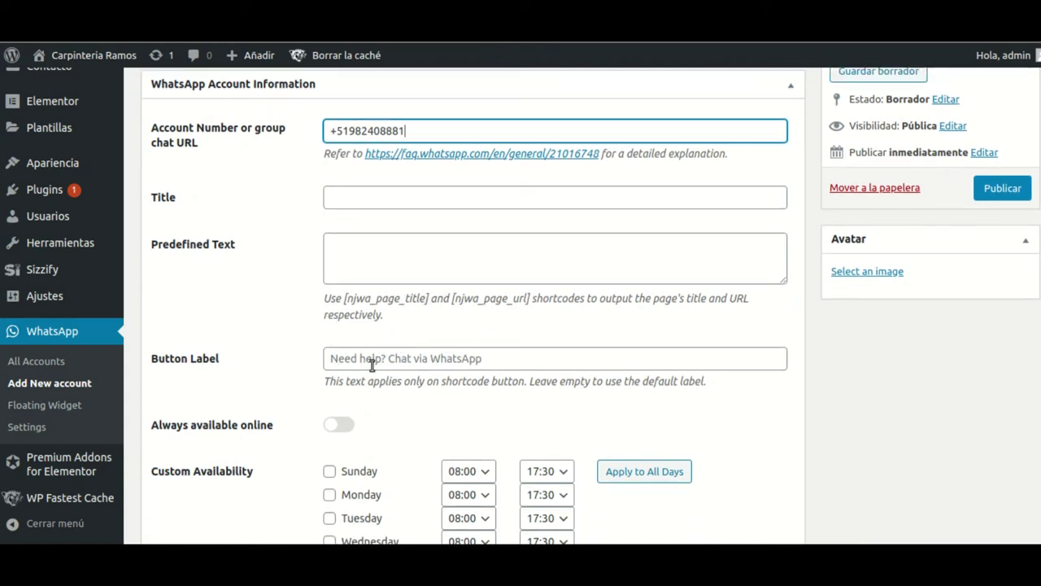
click(386, 361)
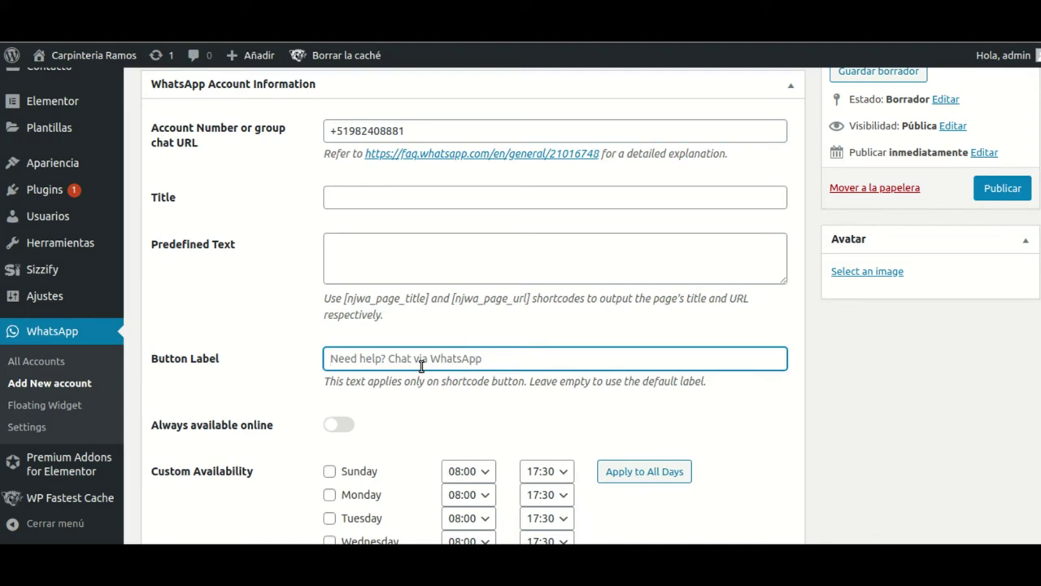
text(Necesita ayuda=)
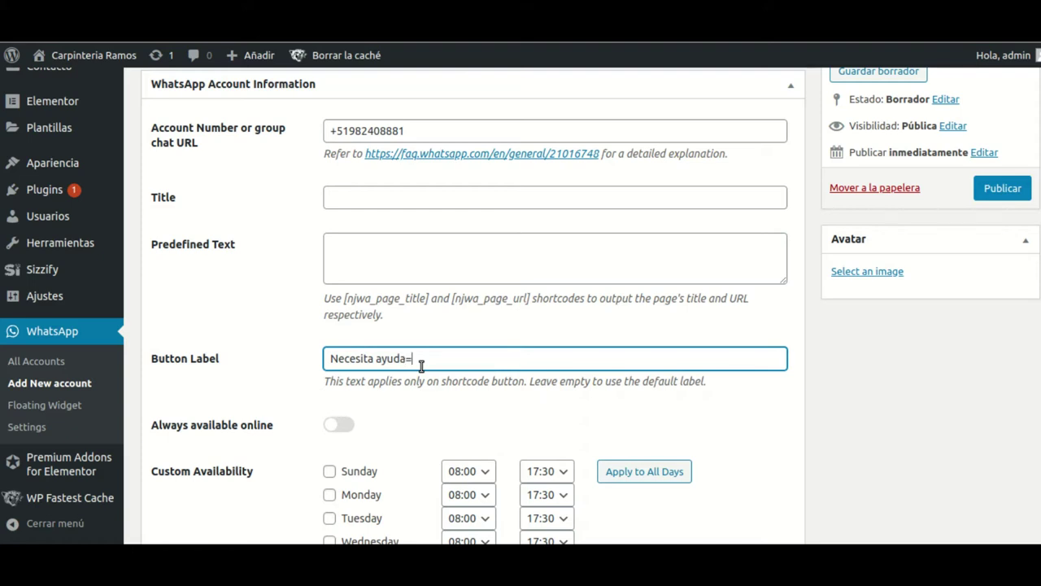
- Make the account always available online and give its button the Round style
scroll(569, 325, down, 2)
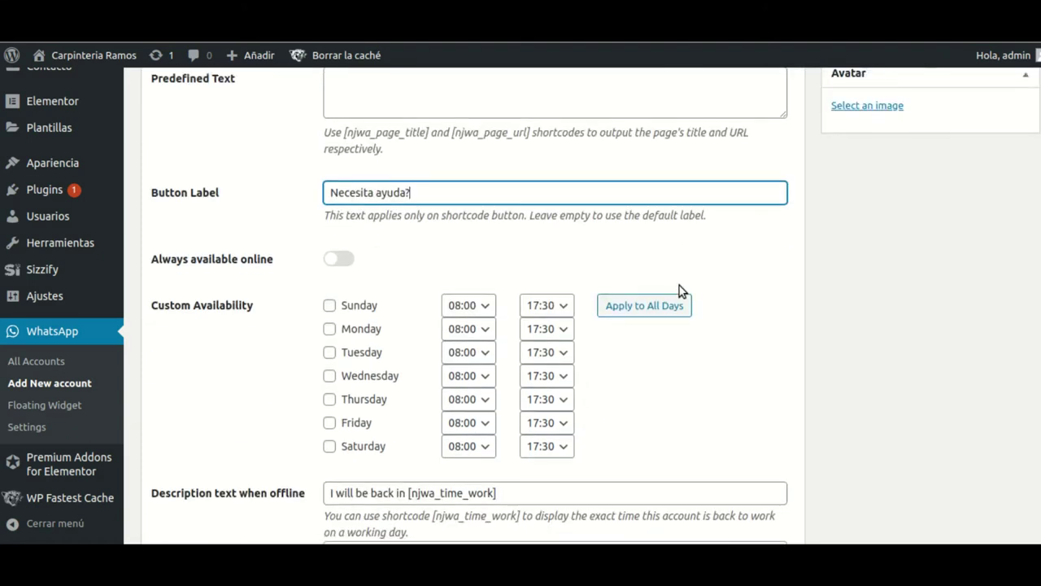
click(350, 262)
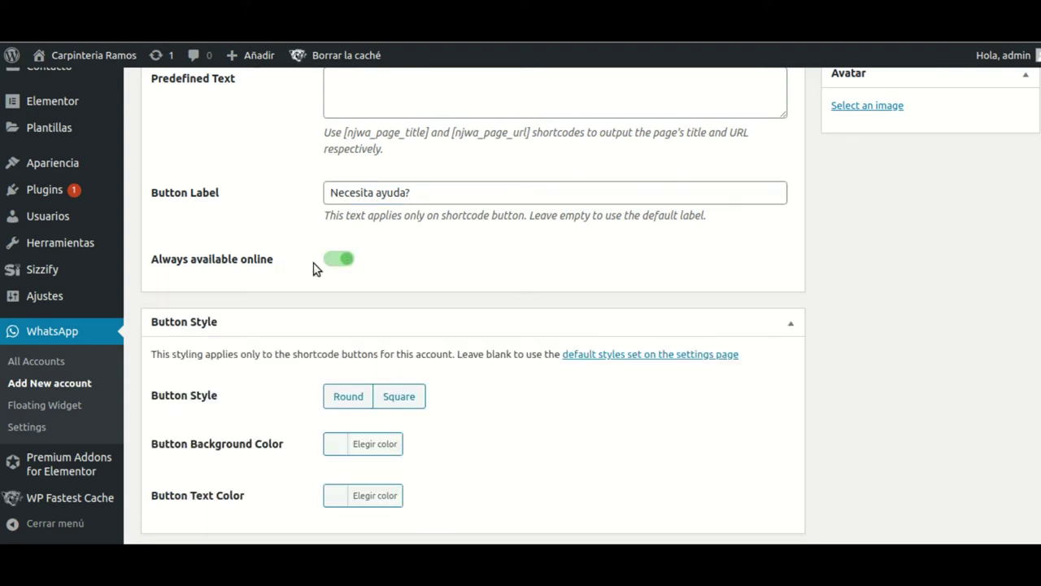
click(340, 262)
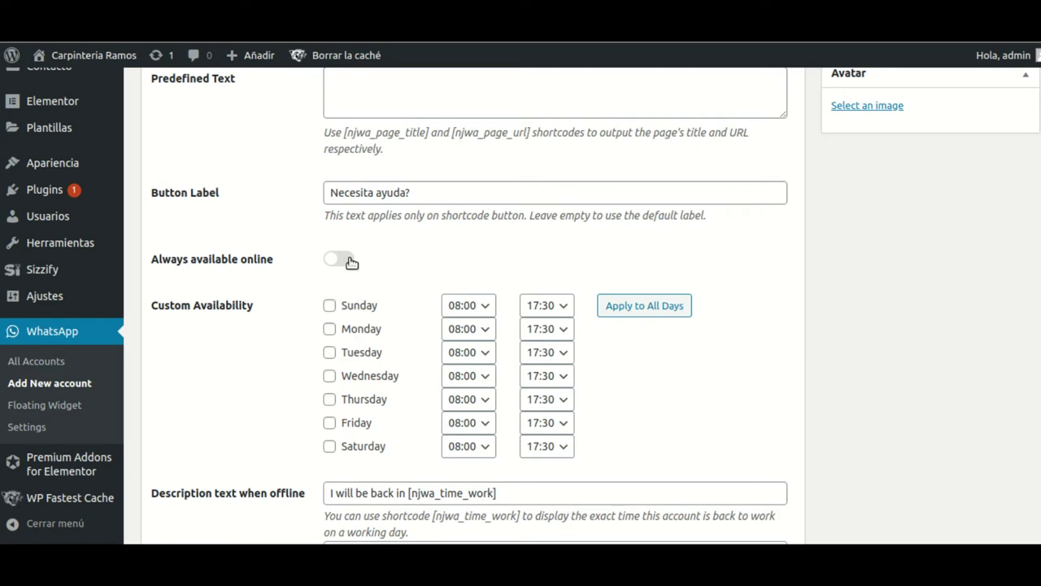
click(349, 261)
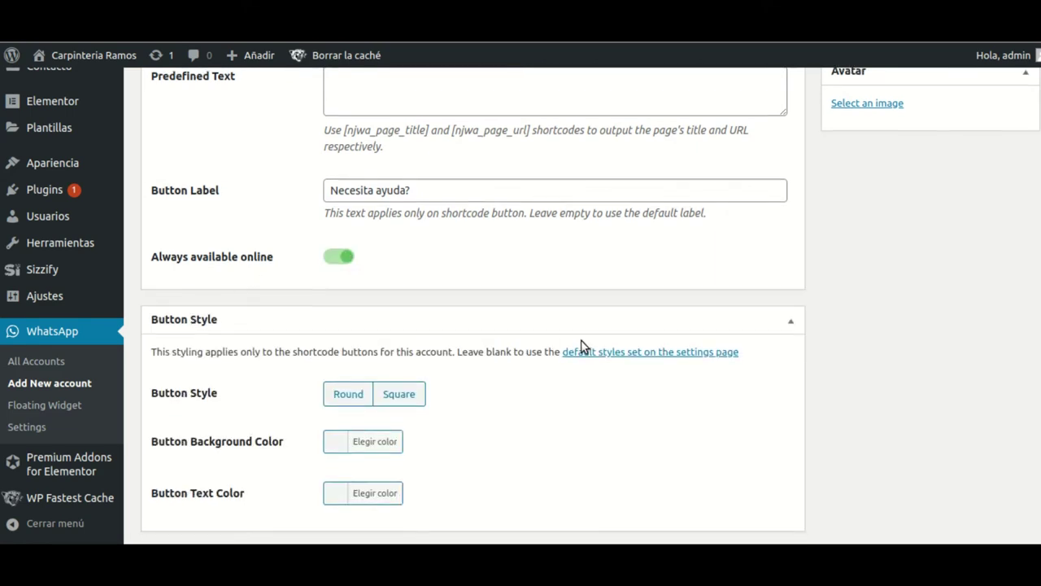
scroll(582, 346, down, 1)
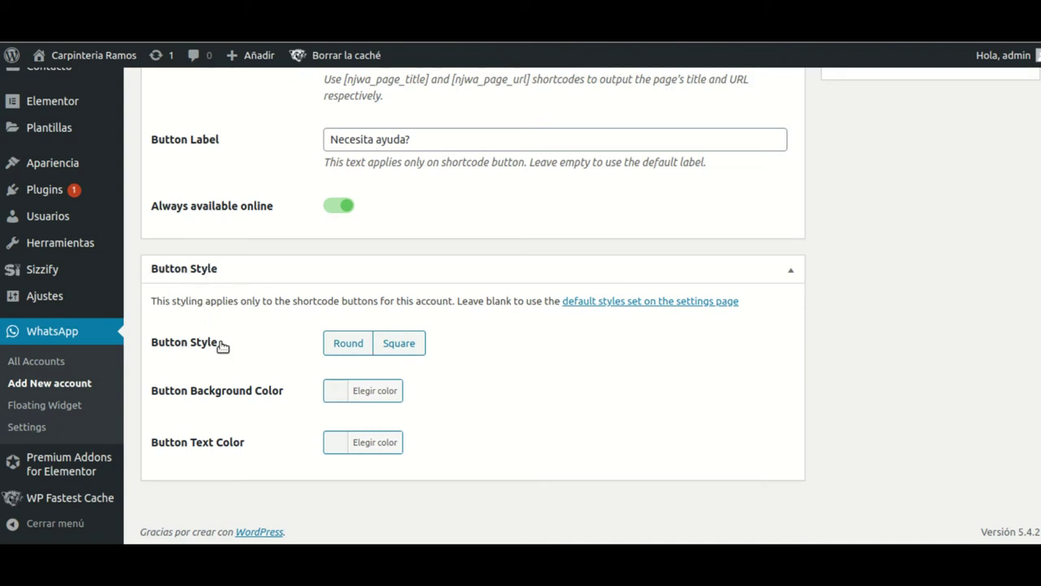
click(347, 344)
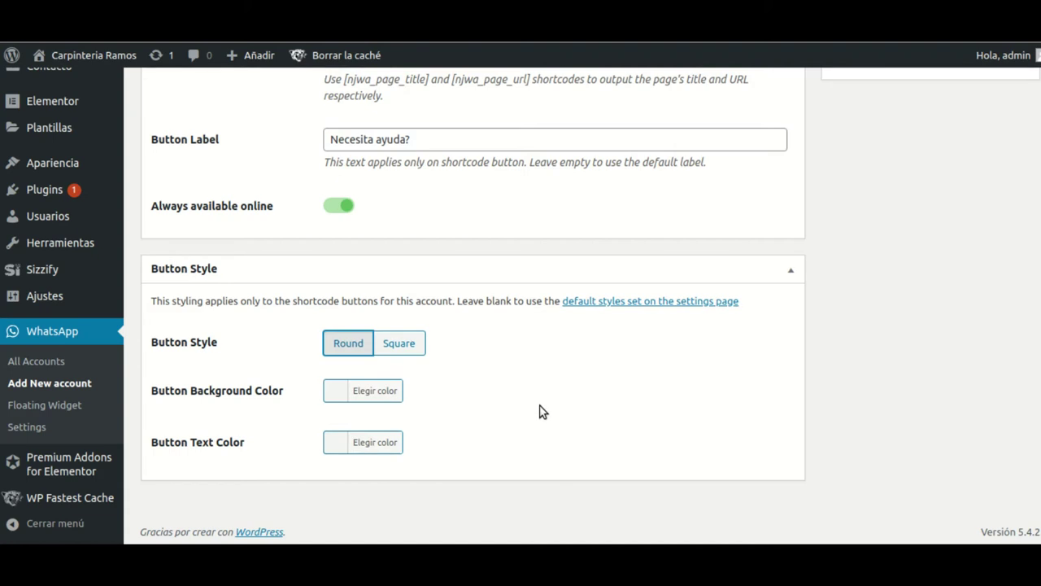
scroll(538, 411, up, 5)
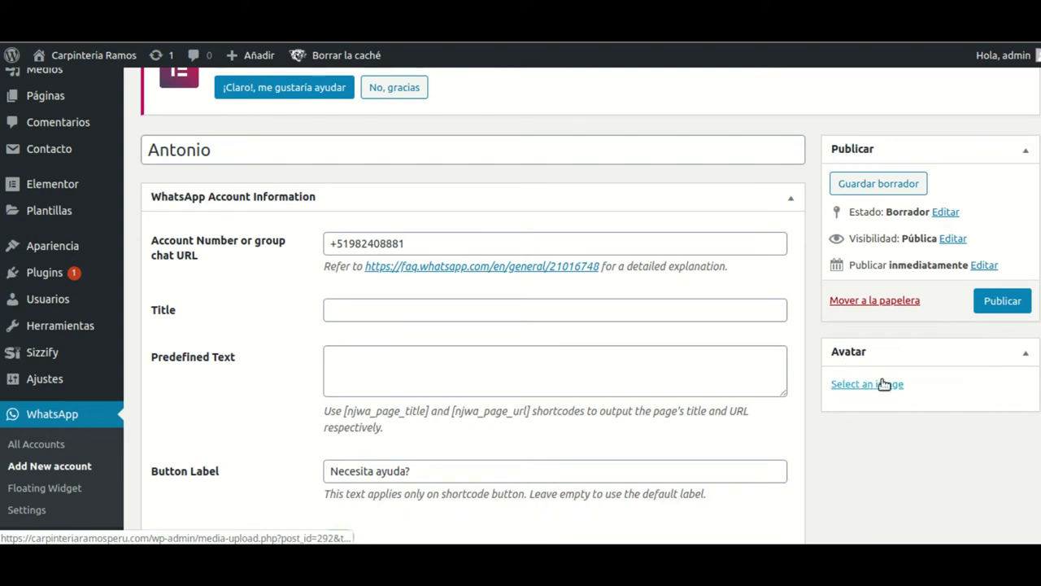
- Set the account's avatar to the saw image icono.png from the media library
click(867, 383)
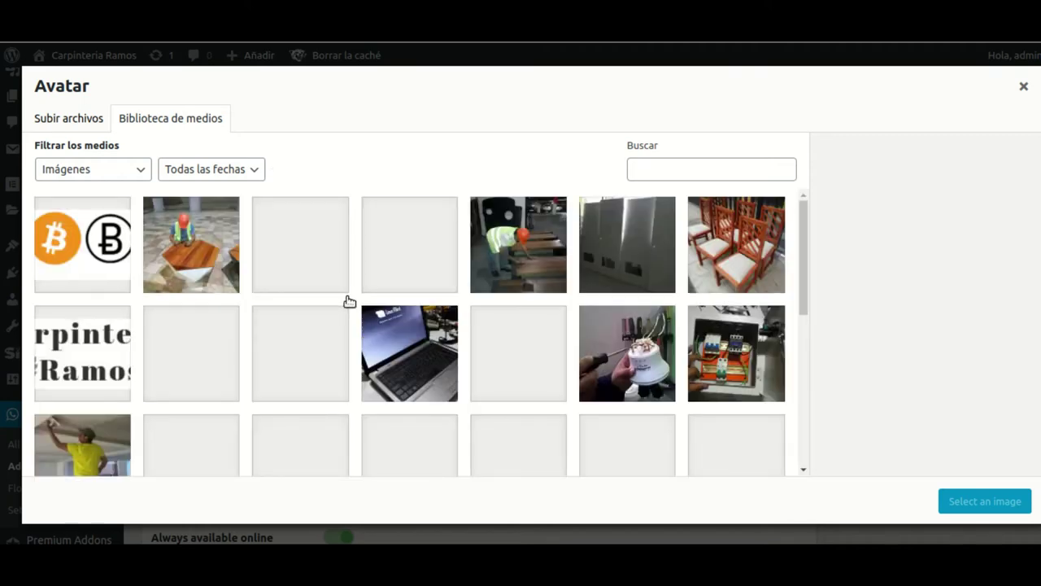
scroll(365, 300, down, 2)
scroll(646, 351, down, 3)
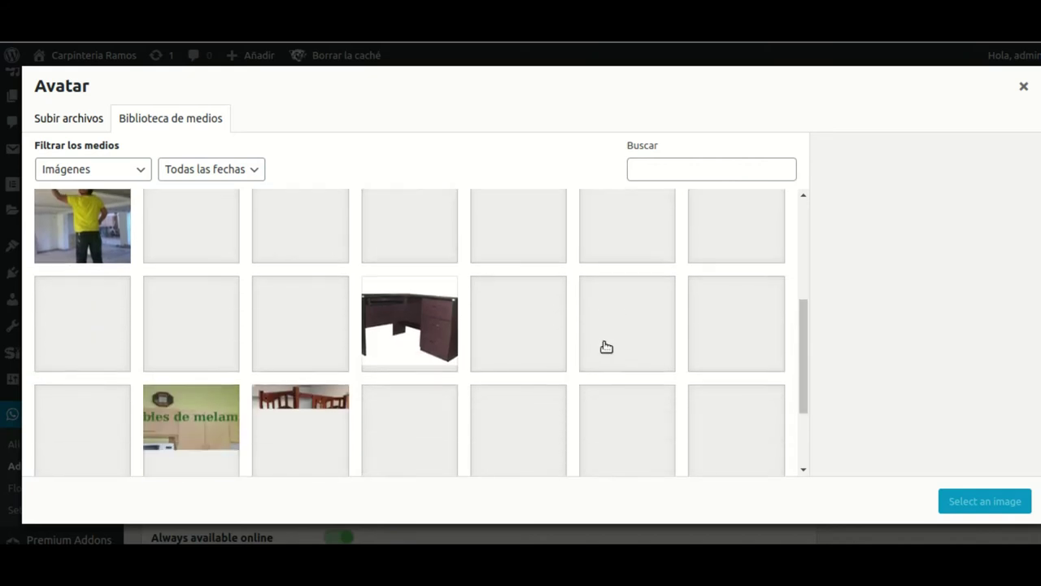
scroll(540, 352, up, 5)
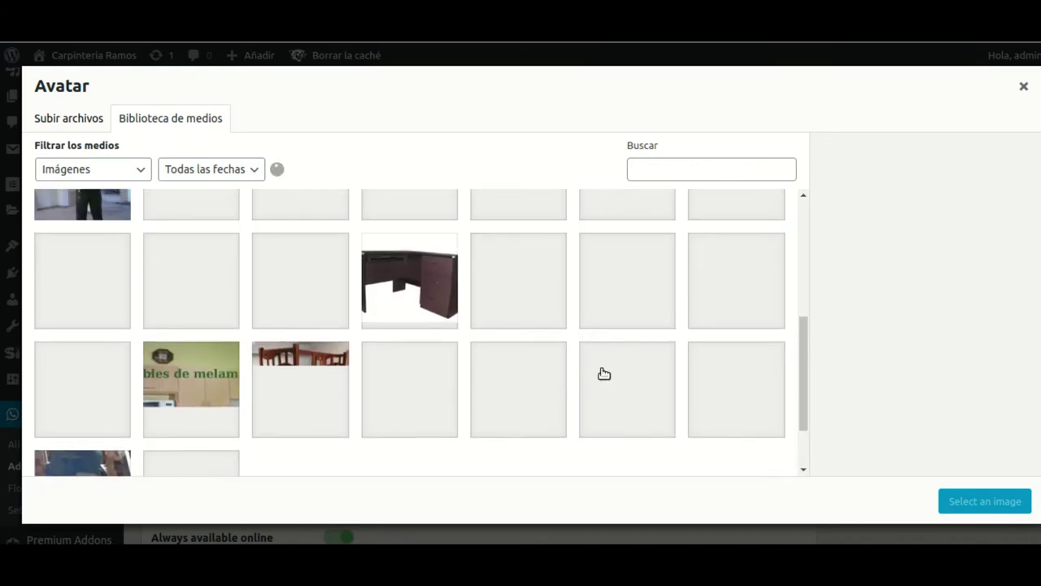
scroll(584, 366, up, 1)
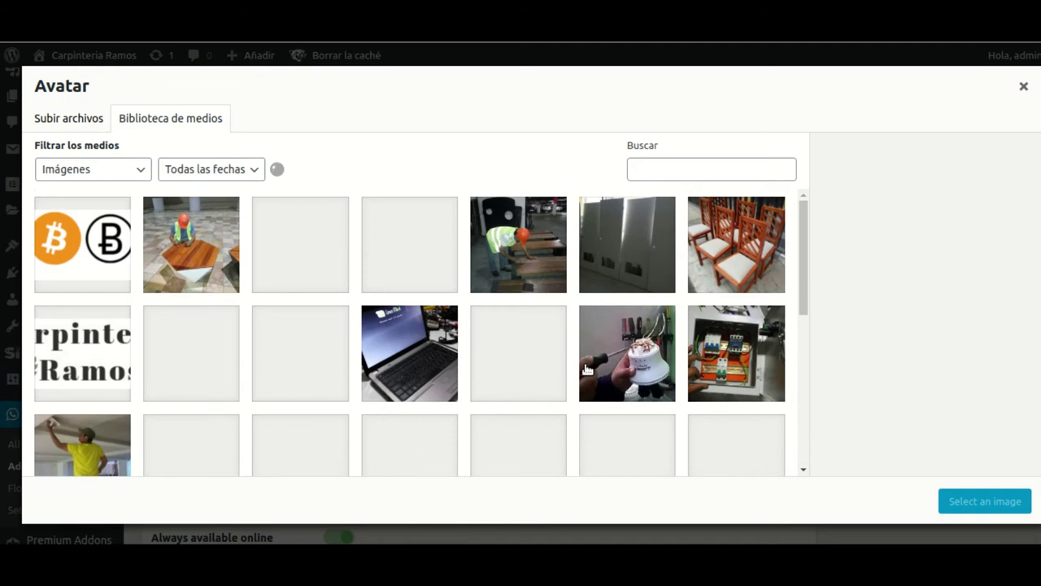
scroll(578, 360, down, 5)
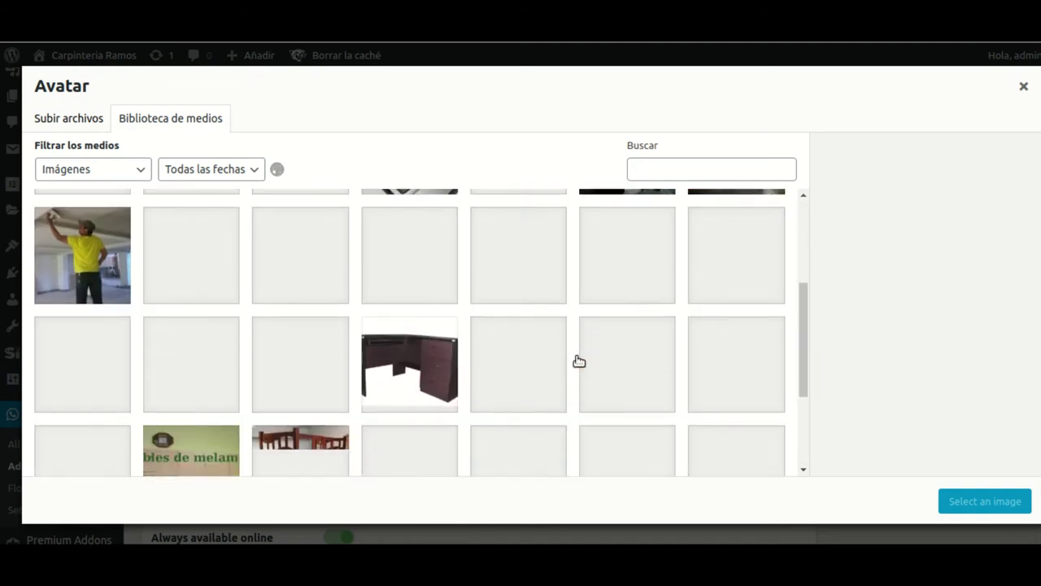
scroll(658, 344, up, 5)
click(232, 355)
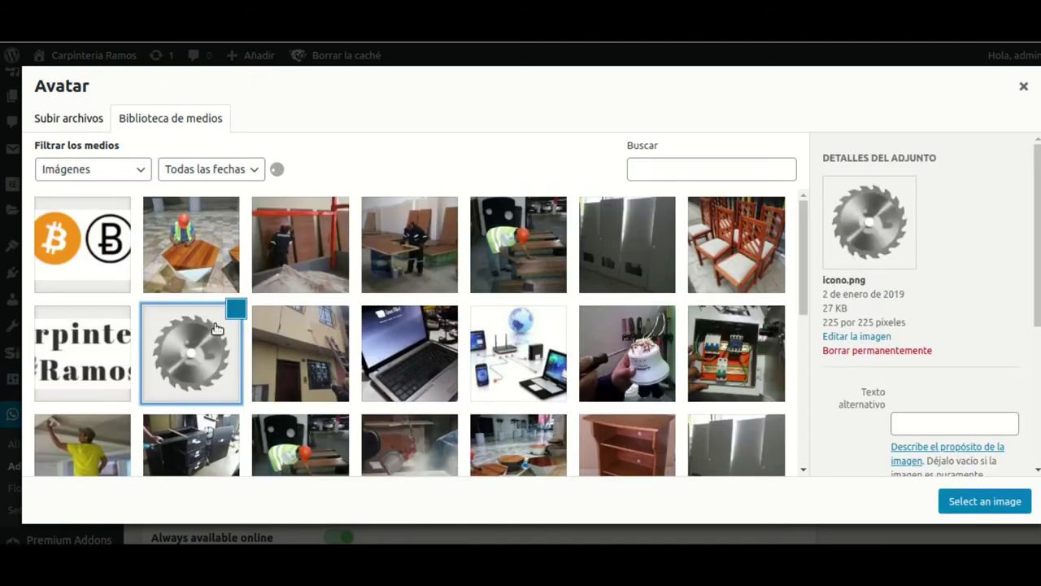
click(990, 504)
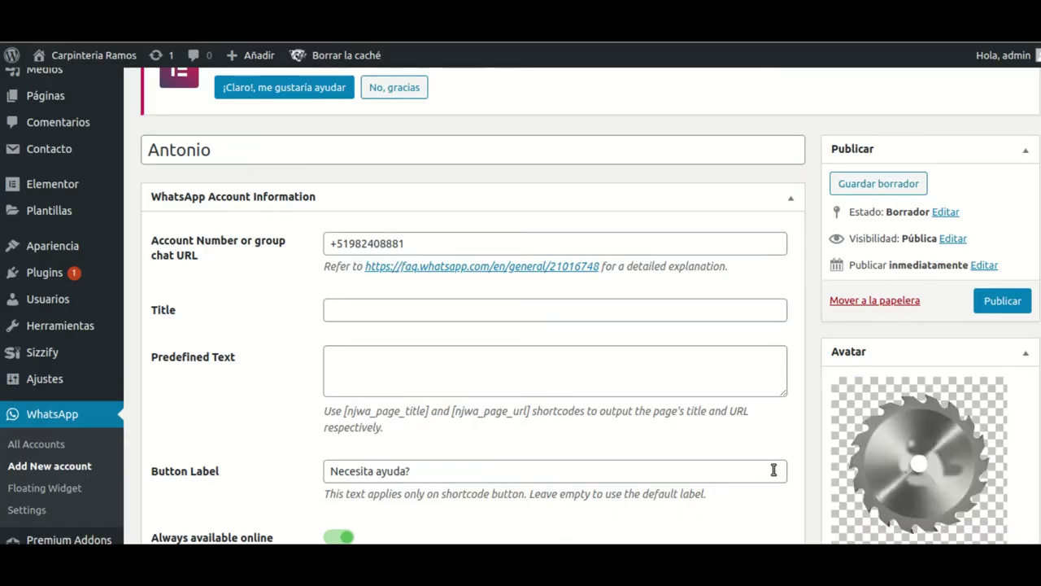
- Publish the WhatsApp account
scroll(976, 451, down, 2)
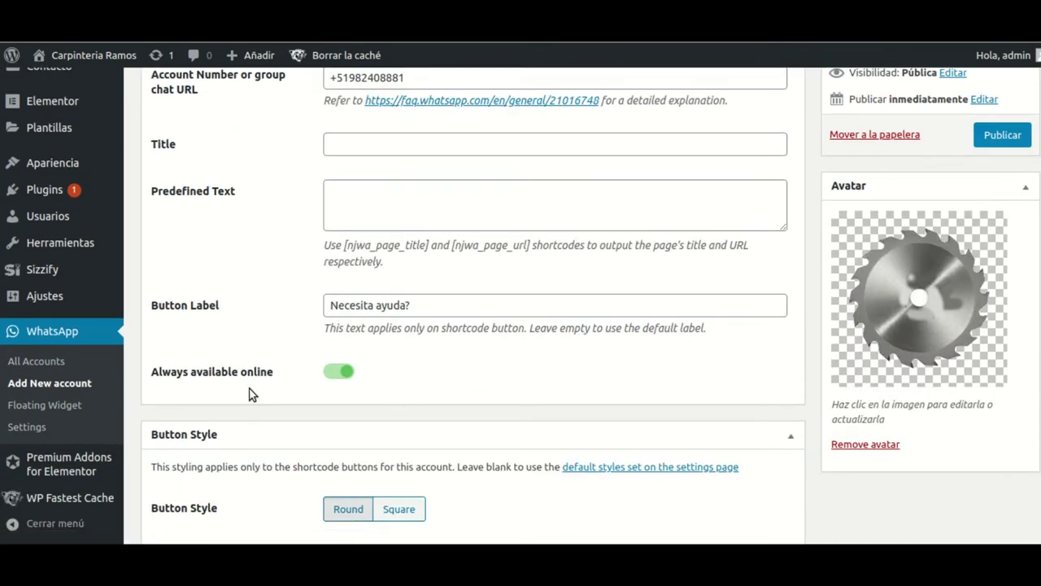
scroll(560, 415, down, 3)
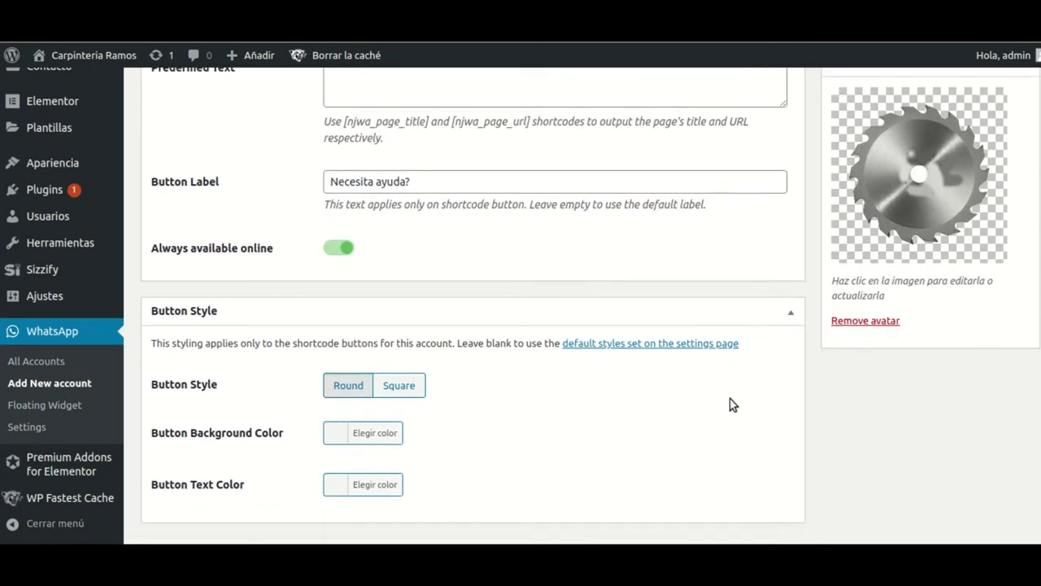
click(1003, 303)
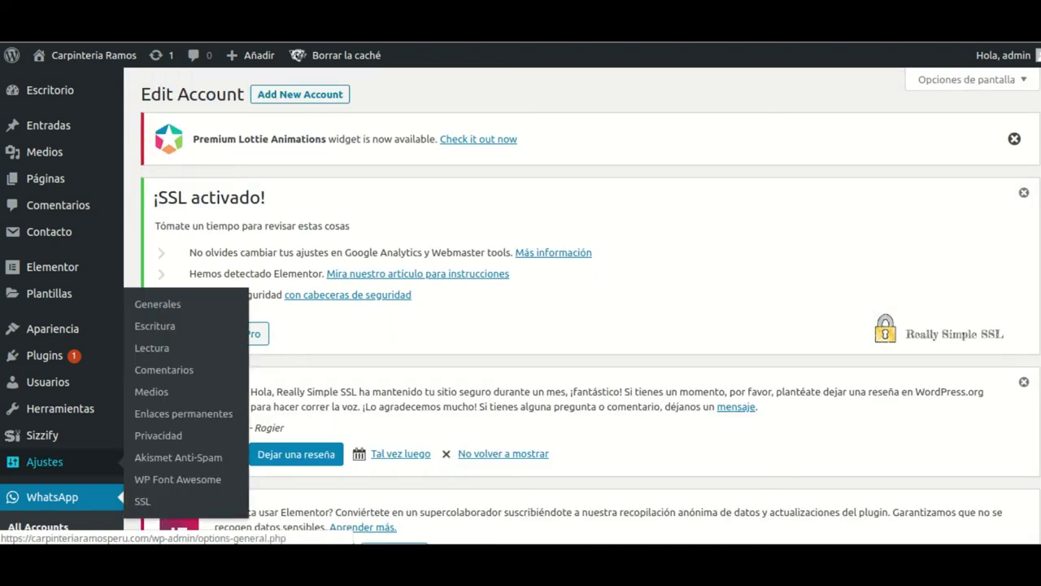
- Confirm the account is listed for the Floating Widget, then go to Display Settings
scroll(18, 414, down, 5)
scroll(216, 387, down, 5)
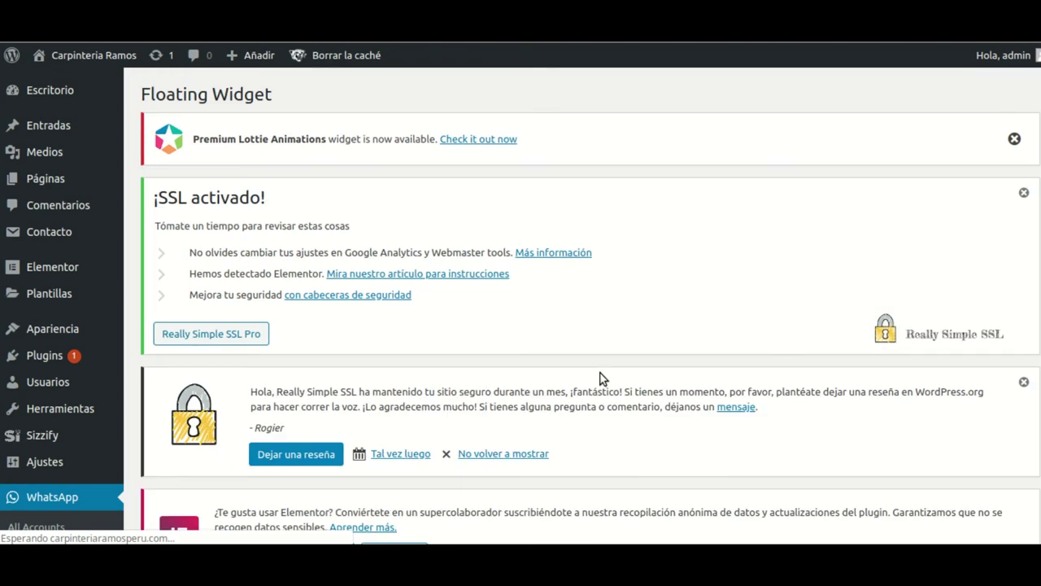
scroll(477, 383, down, 5)
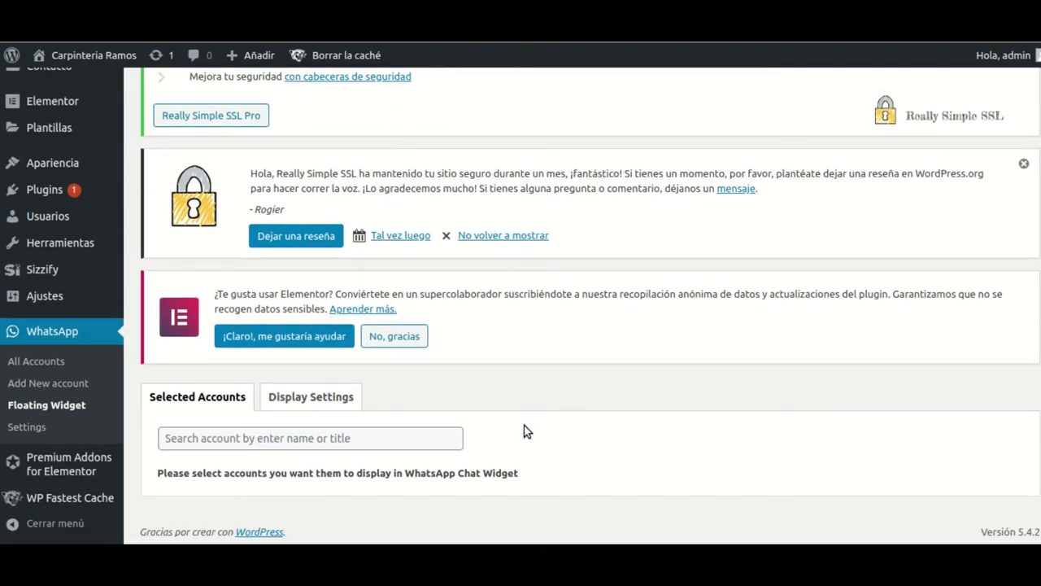
click(195, 444)
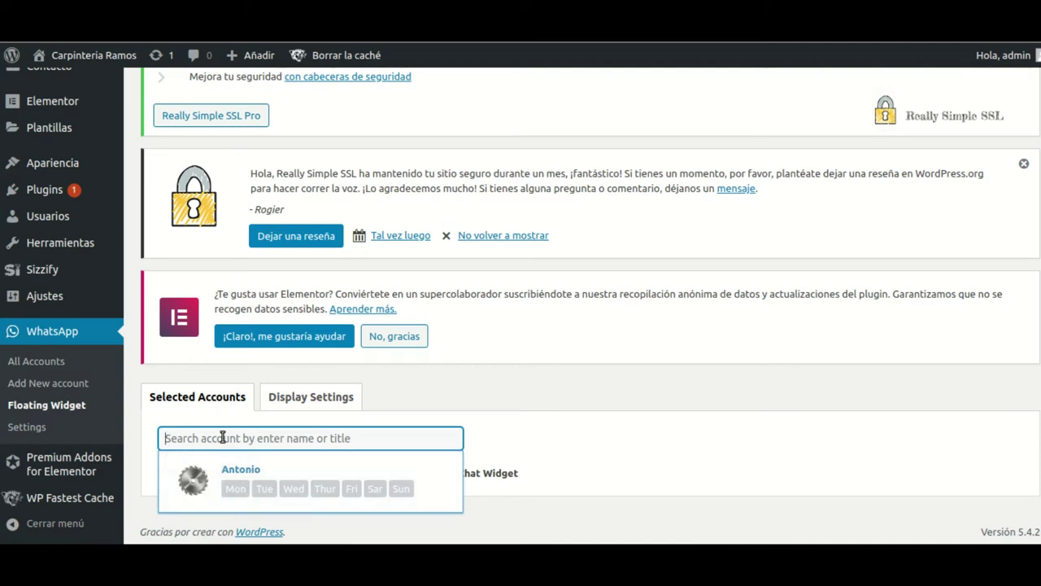
click(315, 406)
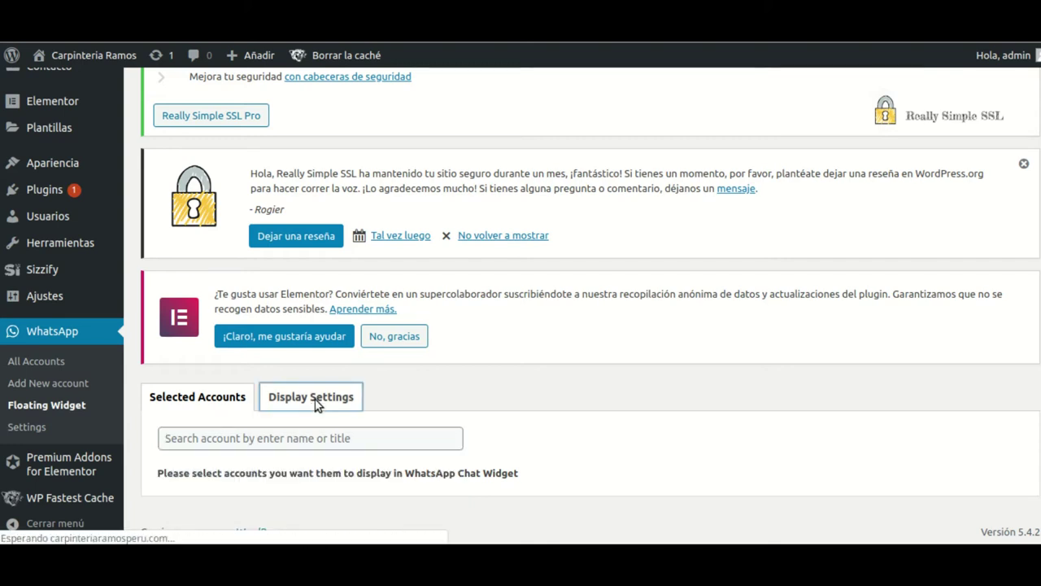
- Replace the floating widget's Widget Label with 'Necesita ayuda?'
scroll(483, 390, down, 5)
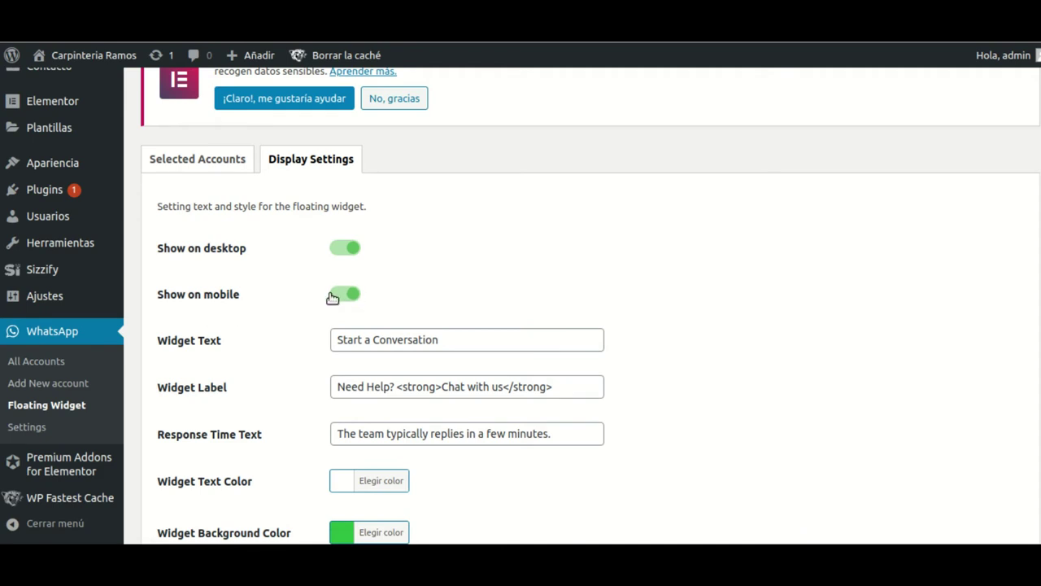
scroll(537, 288, down, 1)
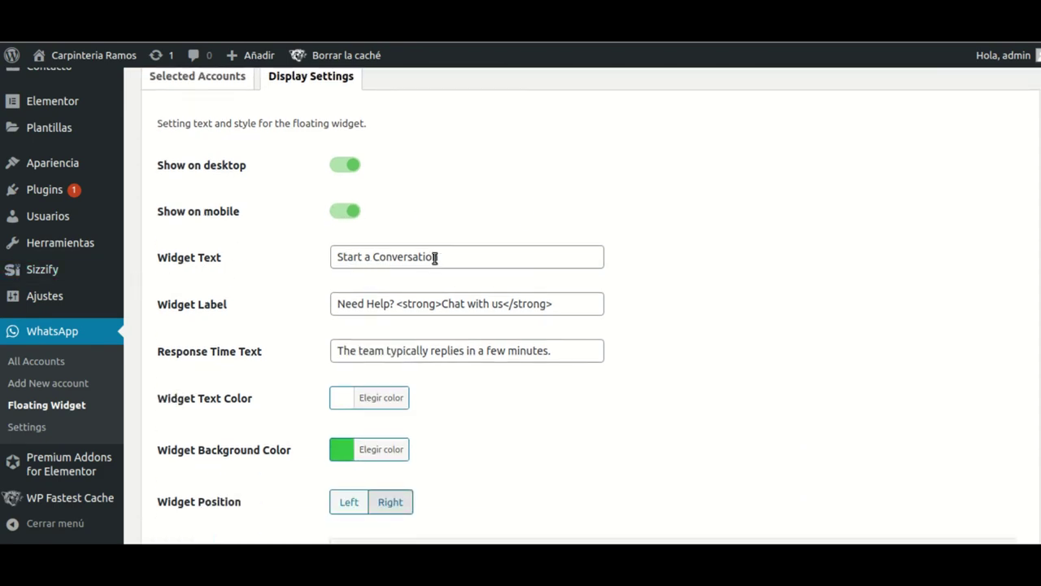
drag(442, 257, 318, 258)
click(318, 258)
click(407, 255)
drag(444, 255, 276, 249)
click(277, 247)
drag(549, 306, 365, 304)
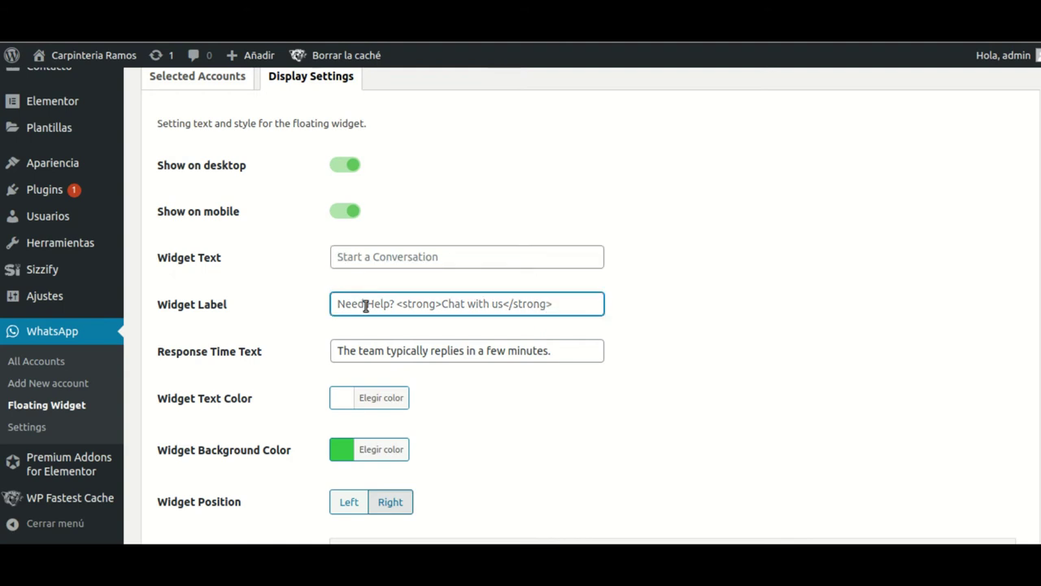
text(N)
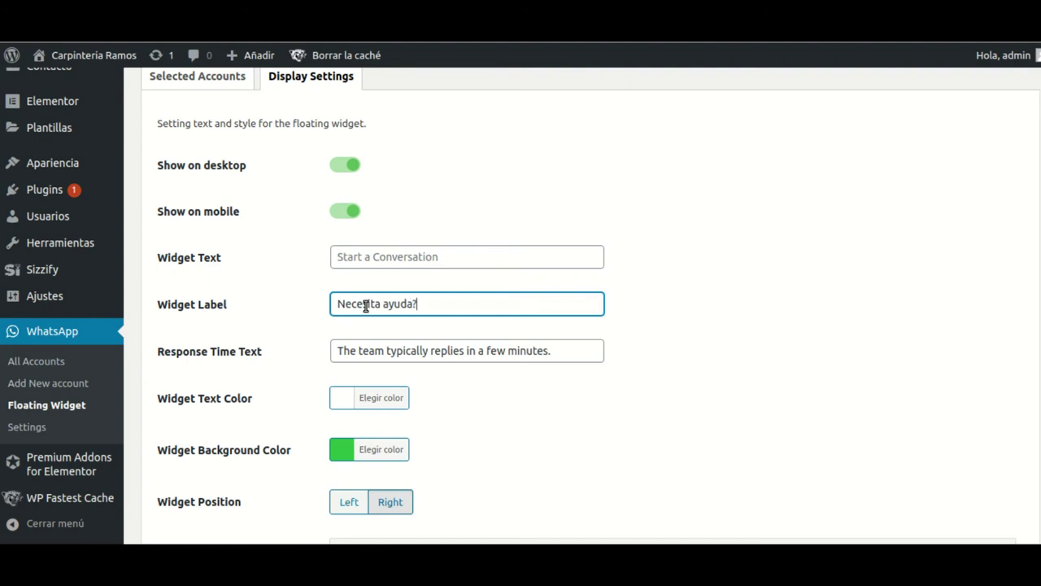
drag(555, 351, 348, 345)
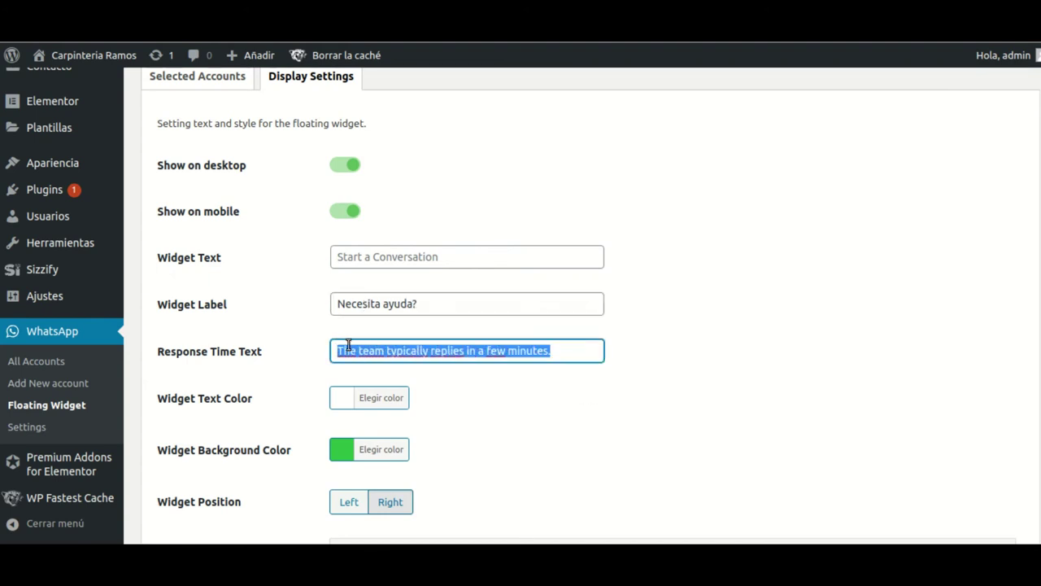
key(Left)
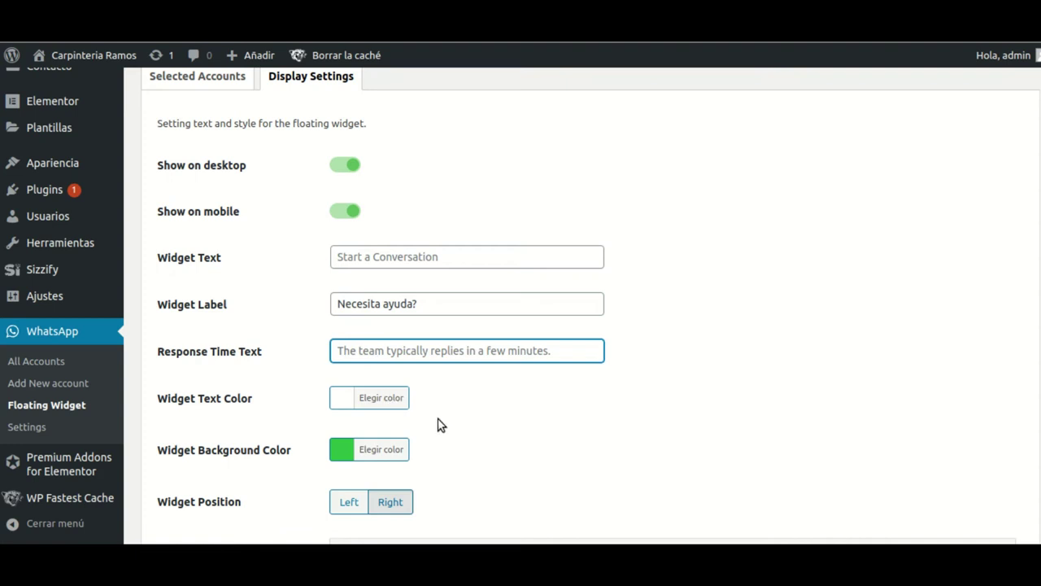
- Leave the Widget Position set to Right after briefly trying Left
scroll(260, 349, down, 1)
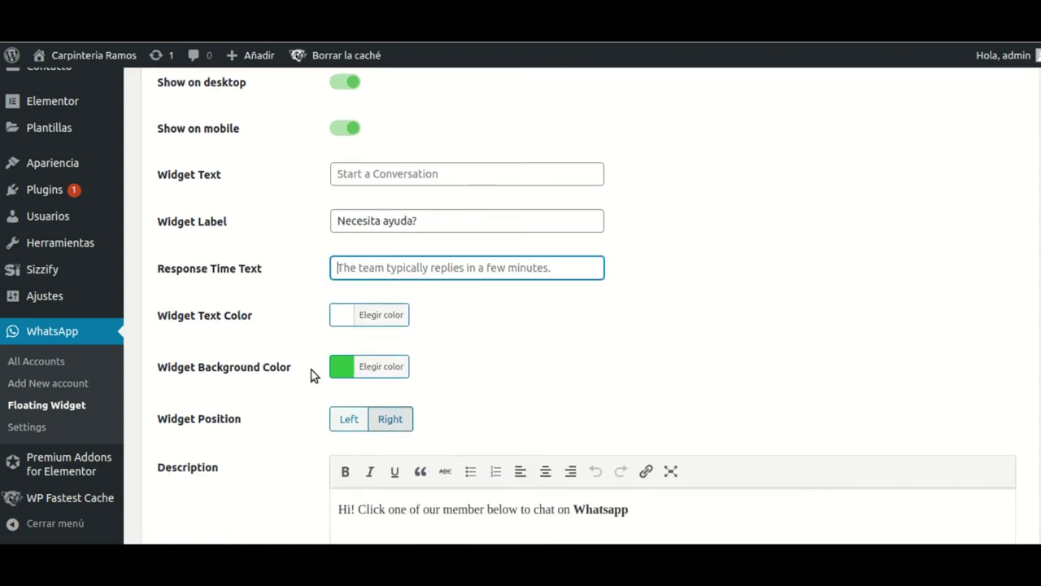
scroll(291, 430, down, 1)
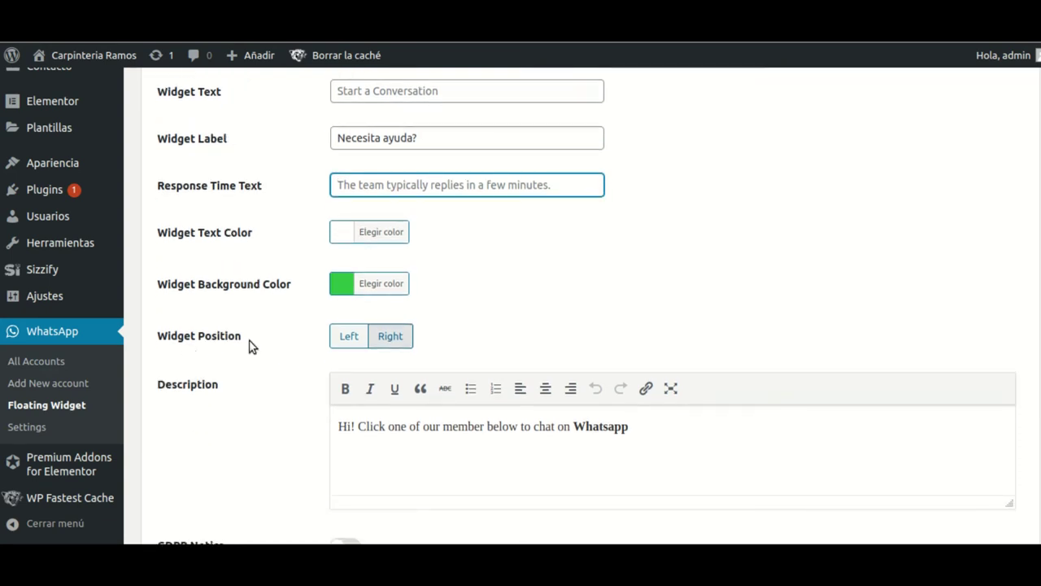
click(392, 338)
click(348, 336)
click(391, 336)
scroll(575, 340, down, 1)
scroll(575, 340, down, 1)
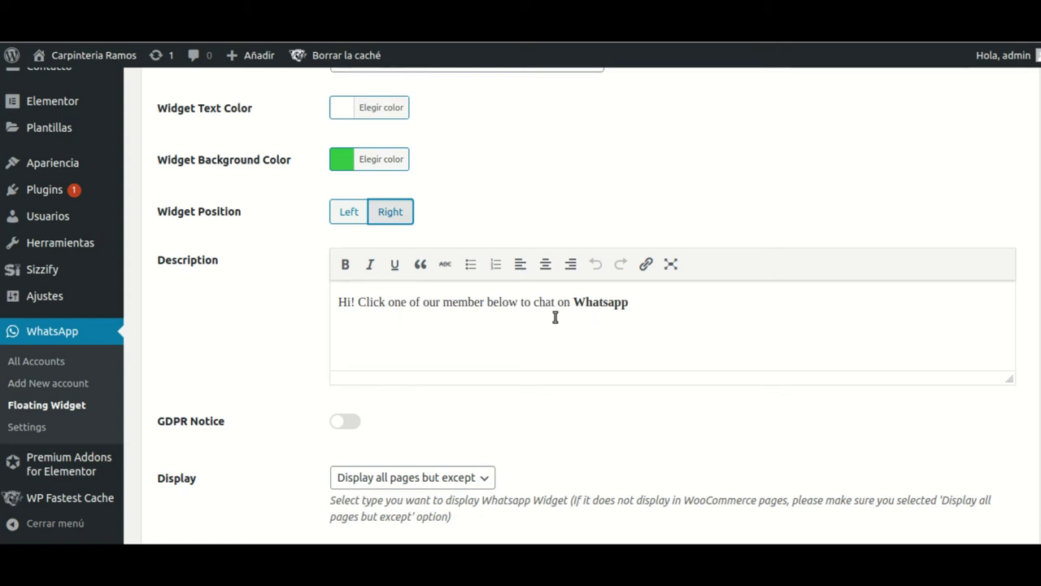
- Replace the description text before 'Whatsapp' with 'Hola, uno de nuestros representantes lo atenderá por'
drag(569, 303, 329, 301)
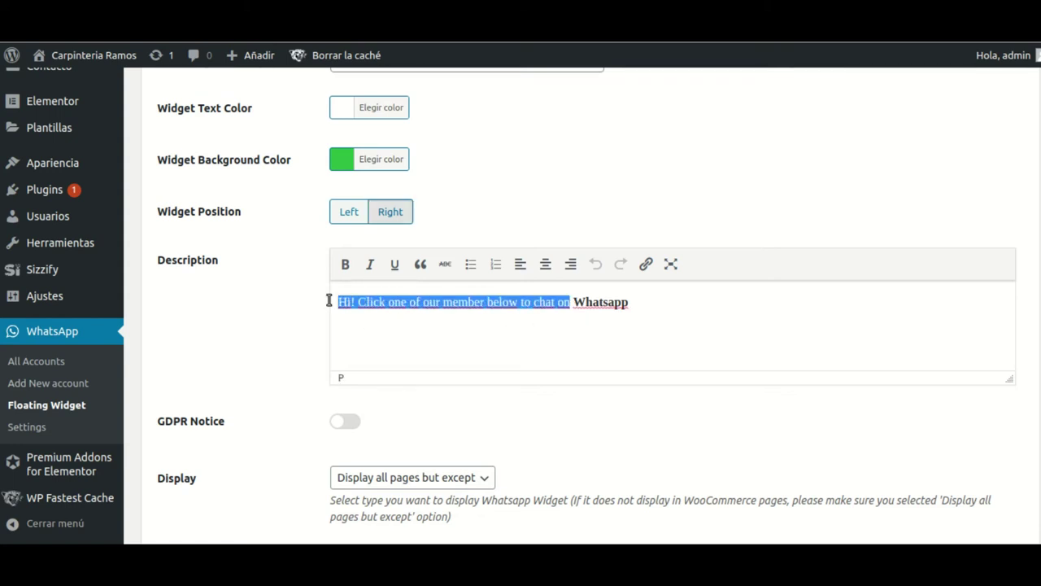
text(Hola)
text(, un ¿)
key(BackSpace)
key(BackSpace)
text(o de nuestros)
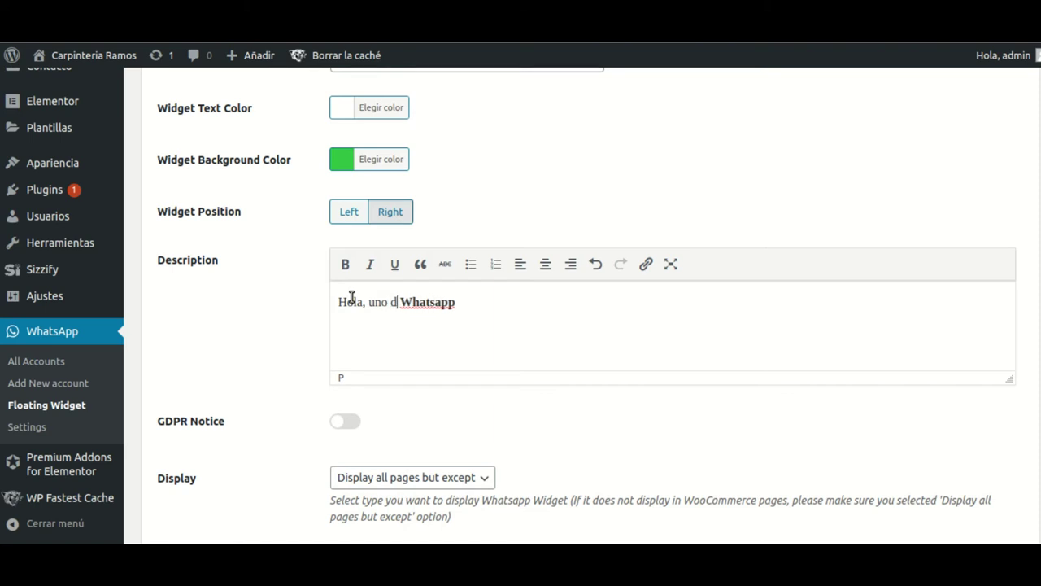
text( representa)
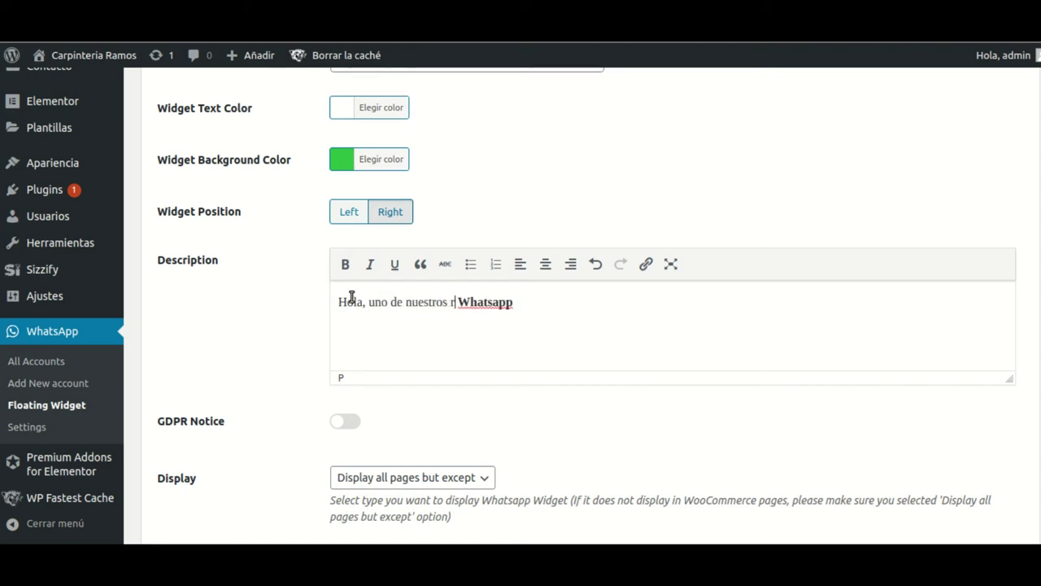
text(ntes lo atend)
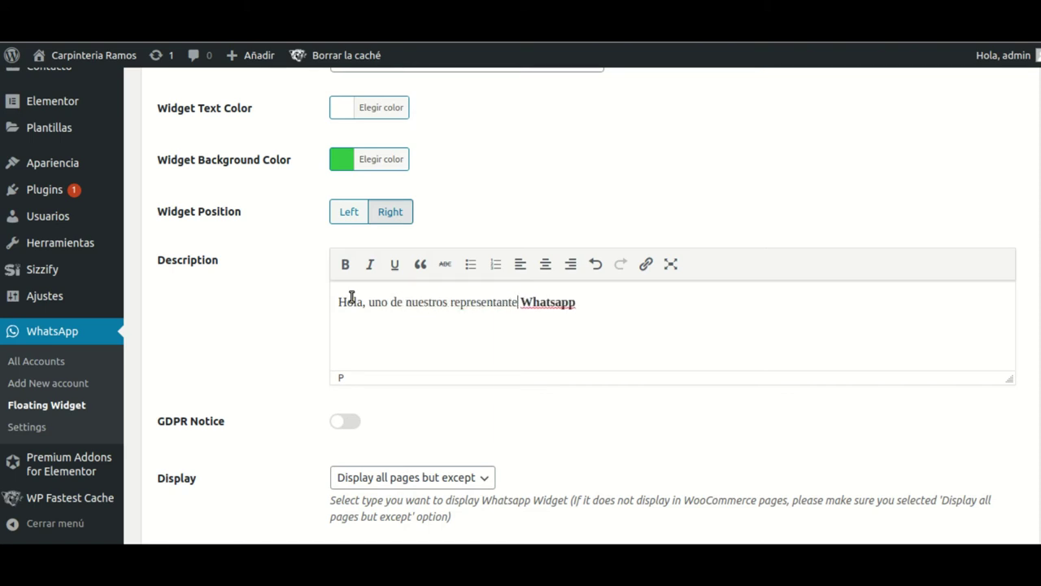
text(erá por)
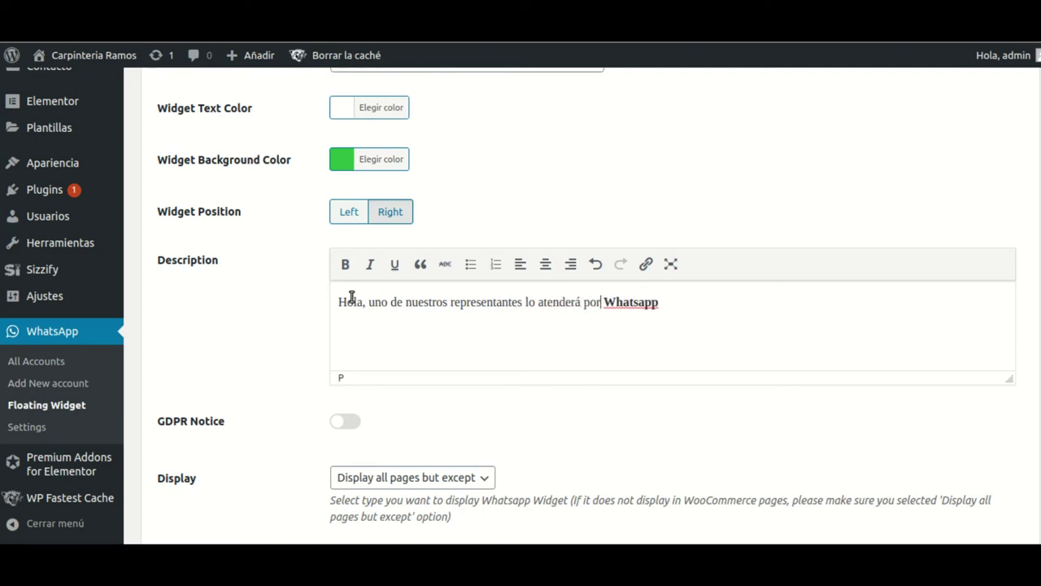
scroll(292, 342, down, 3)
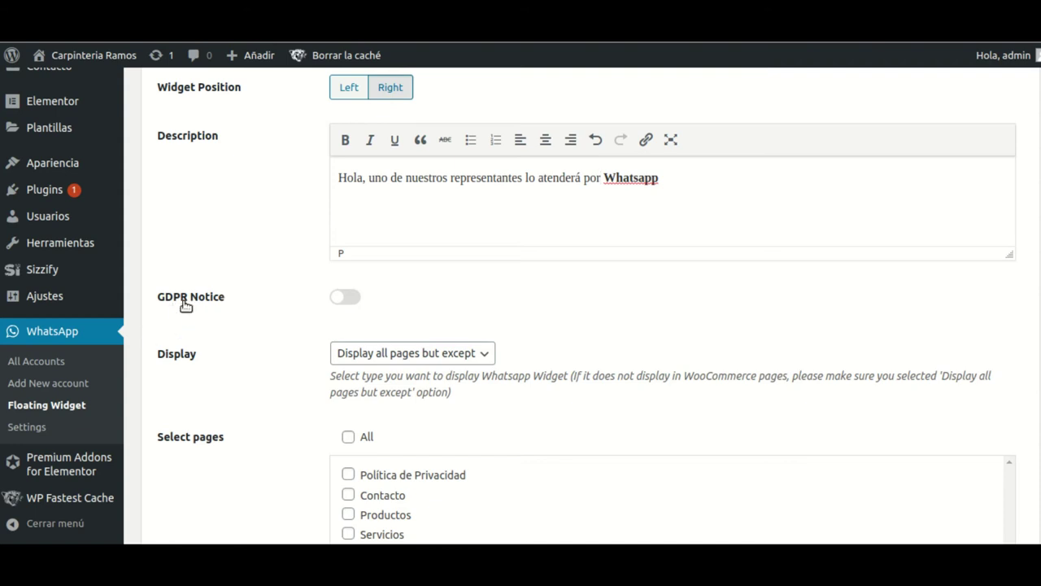
click(348, 299)
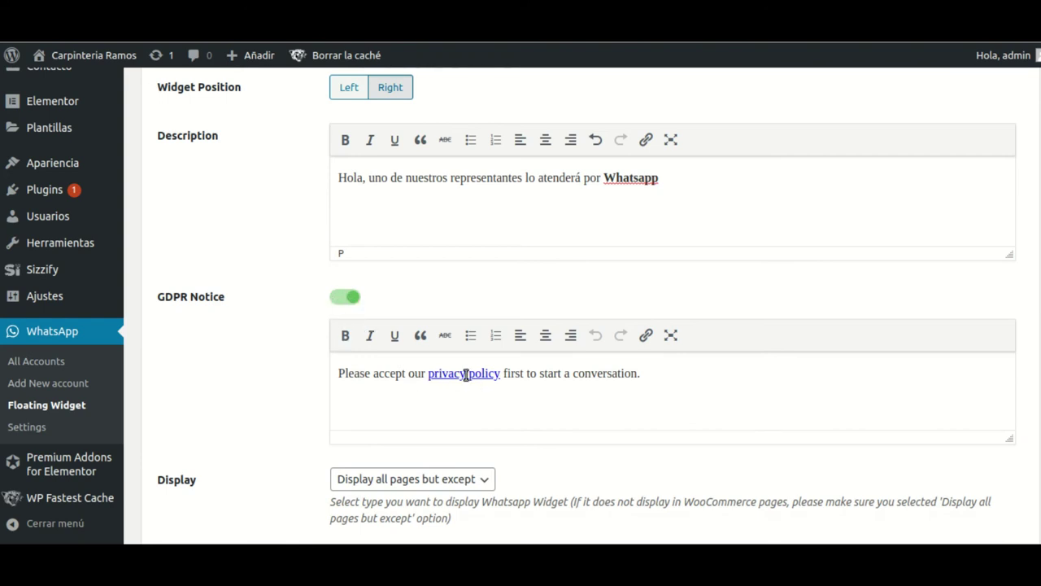
click(496, 374)
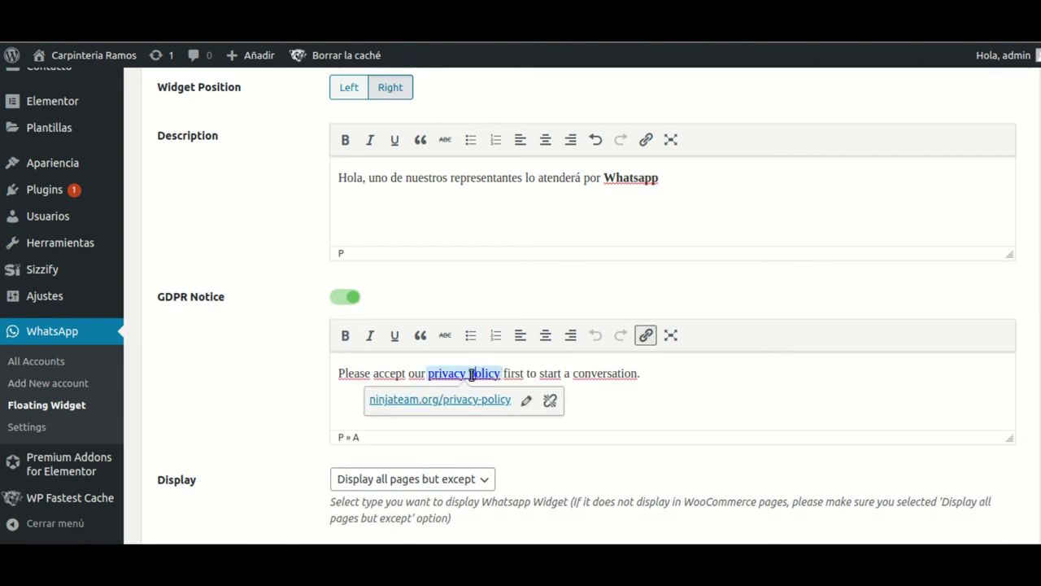
click(432, 375)
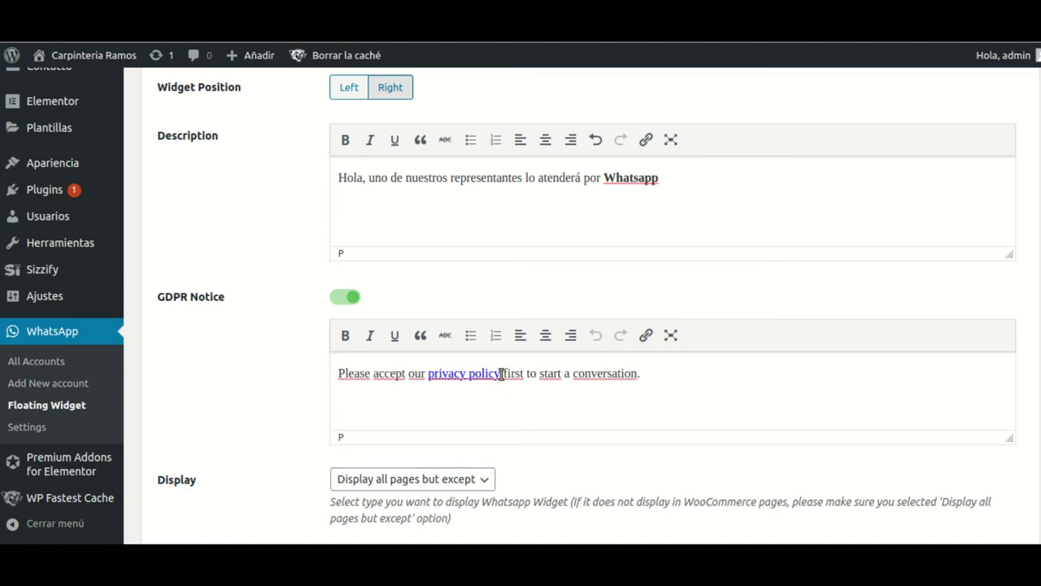
click(336, 299)
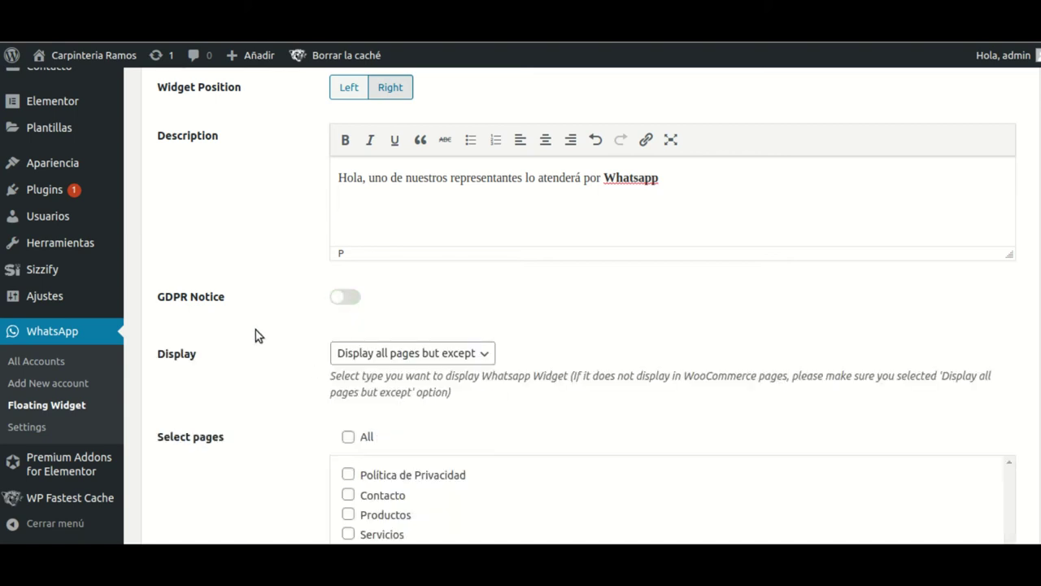
scroll(553, 328, down, 2)
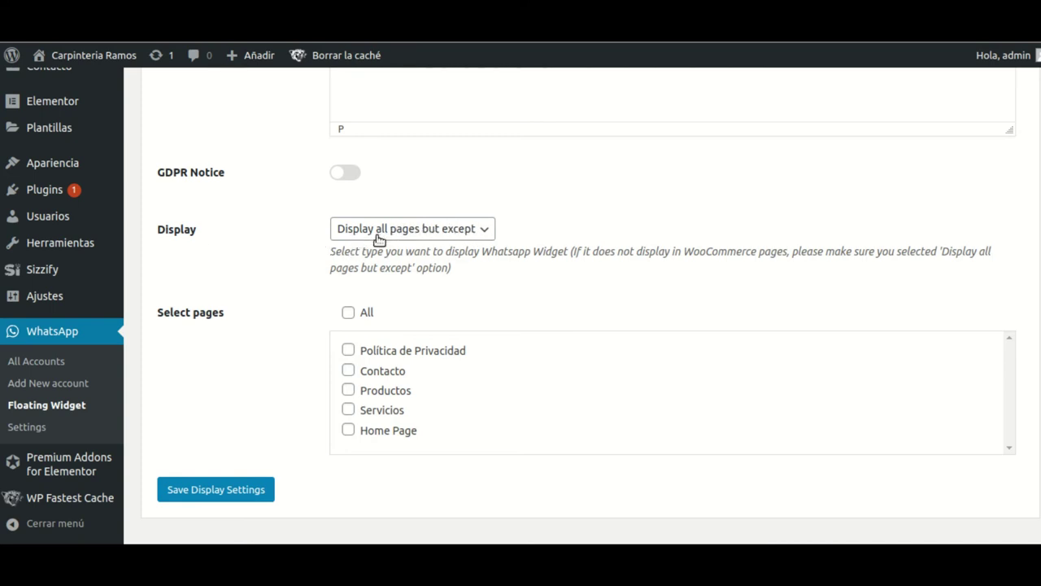
- Show the widget on all listed pages except Productos and save the display settings
click(482, 232)
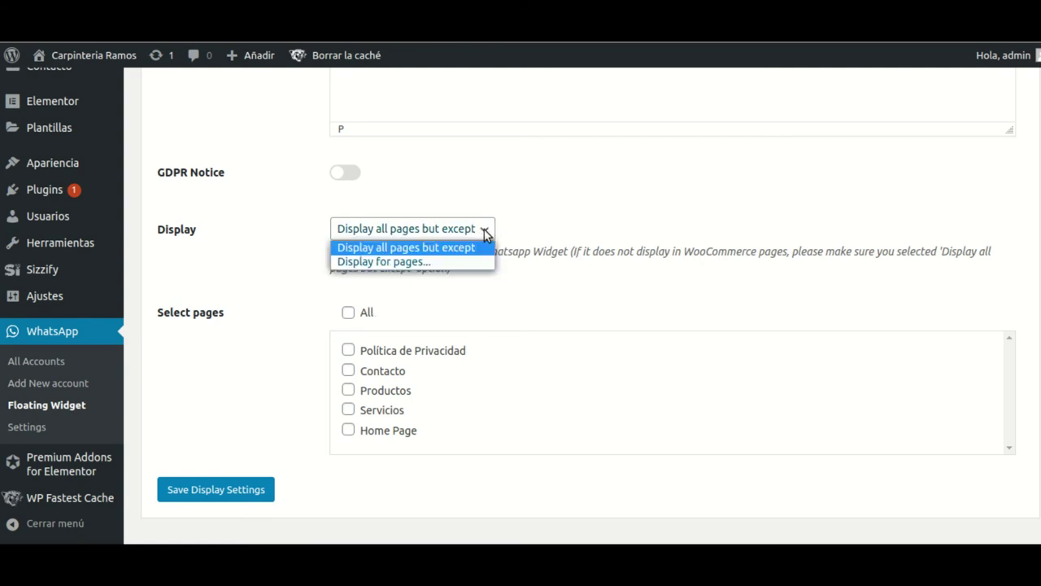
click(385, 262)
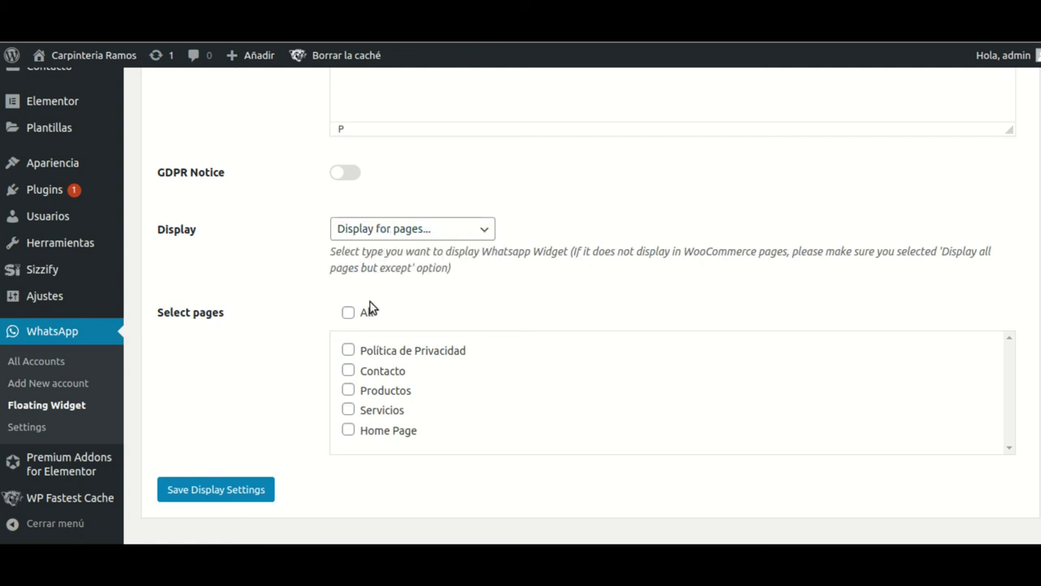
click(349, 314)
scroll(374, 399, down, 1)
scroll(409, 396, up, 1)
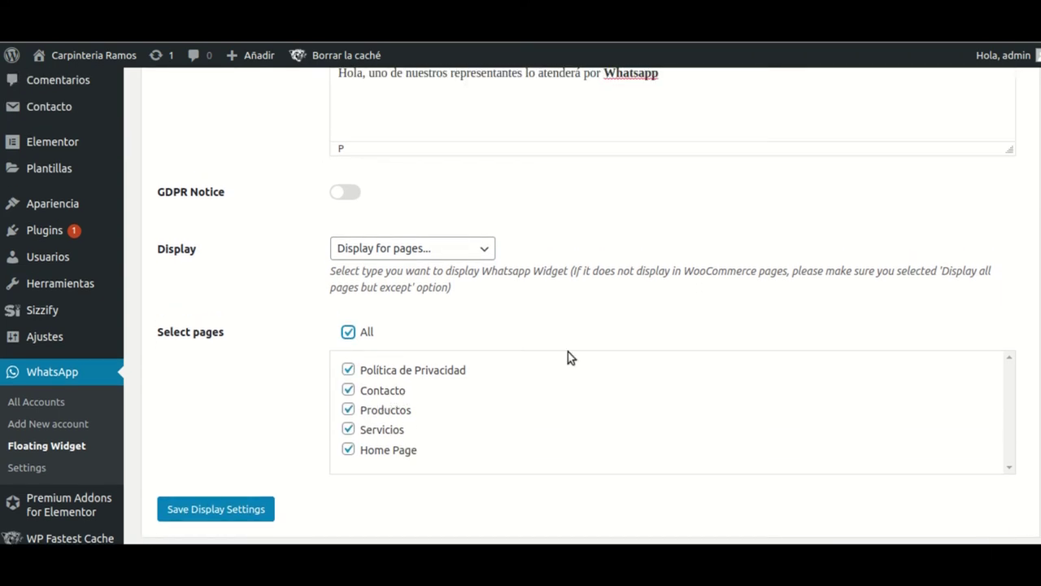
click(348, 410)
click(214, 509)
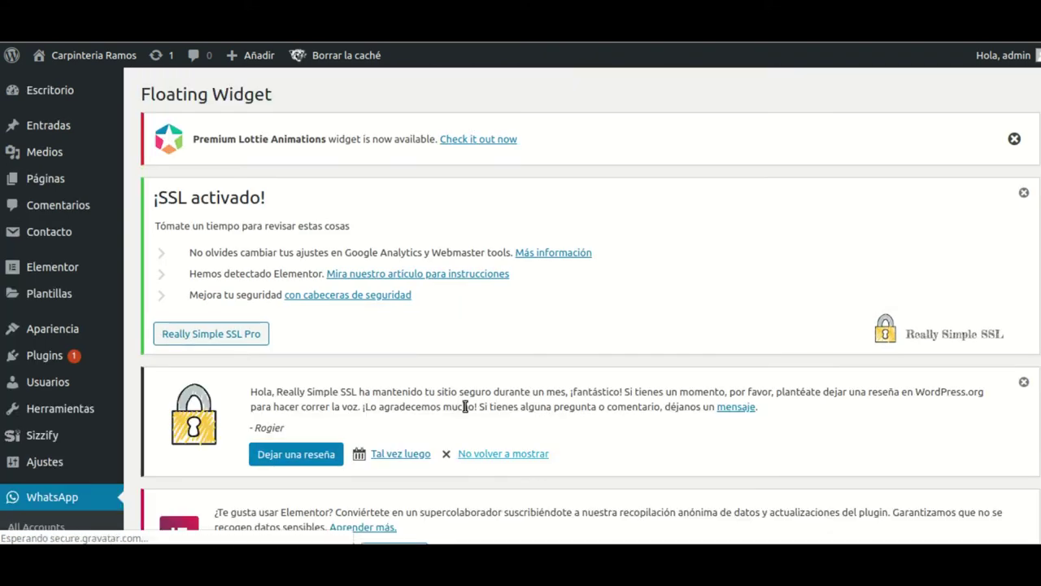
- Add Antonio as the floating widget's selected account on the Selected Accounts tab
scroll(464, 407, down, 5)
click(202, 280)
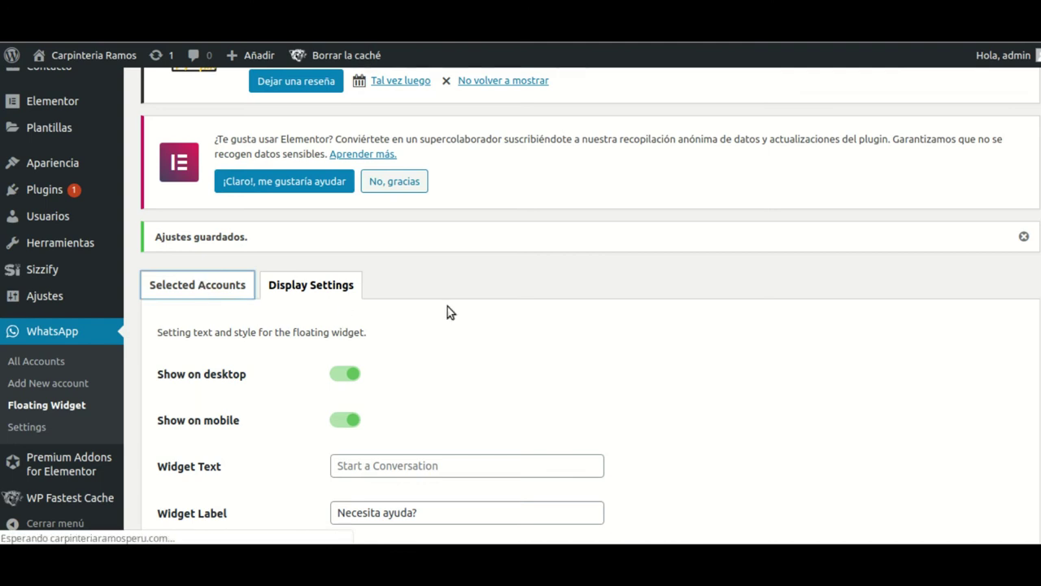
scroll(405, 388, down, 3)
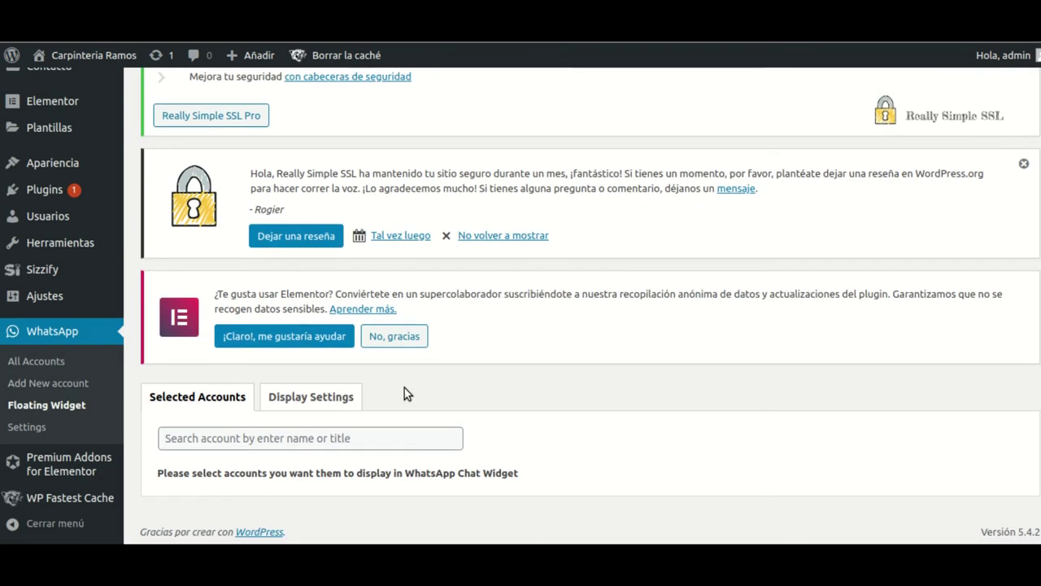
click(226, 437)
click(342, 460)
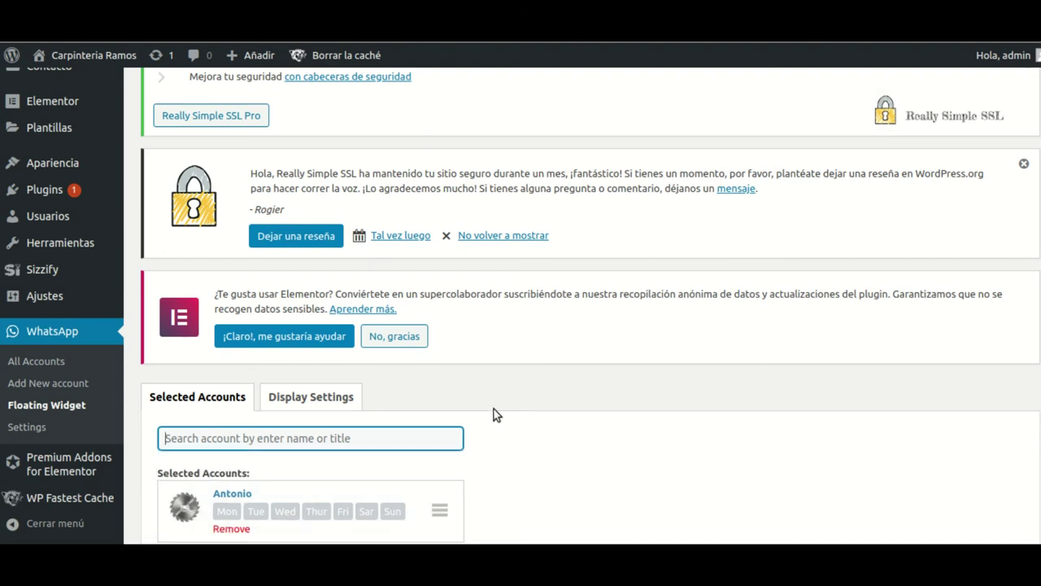
scroll(496, 415, down, 2)
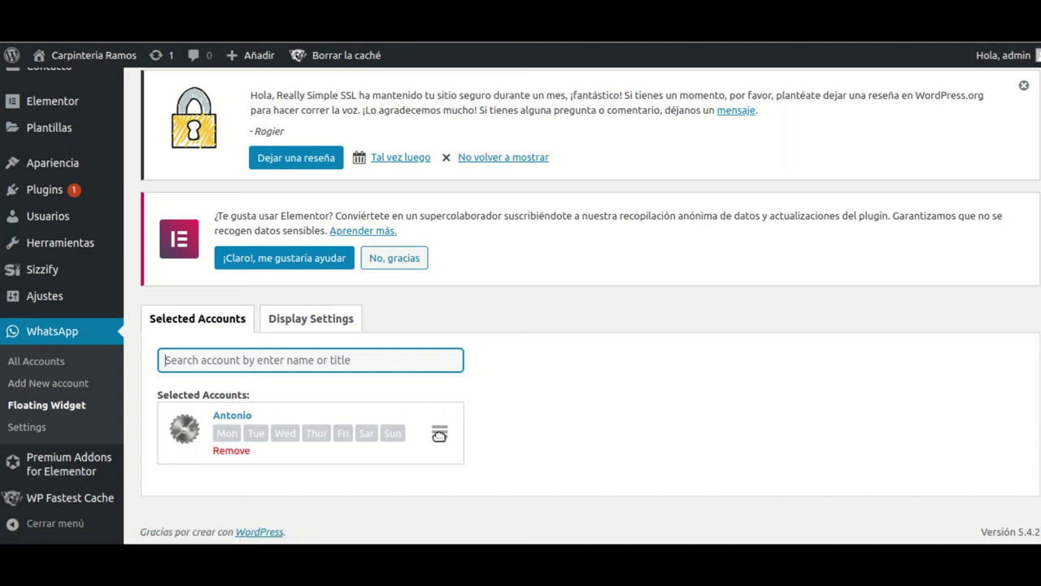
scroll(438, 431, up, 2)
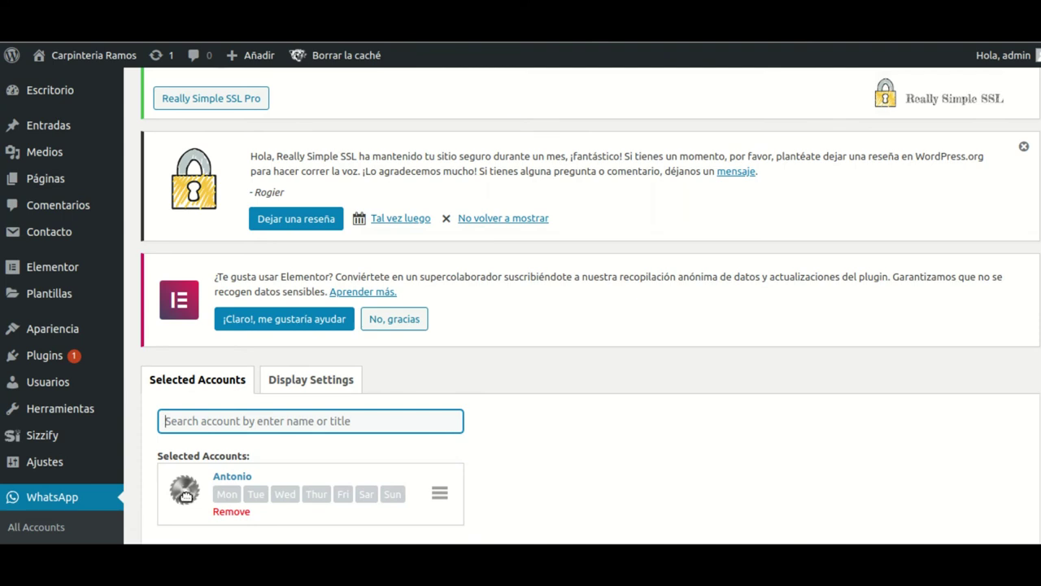
scroll(495, 453, down, 3)
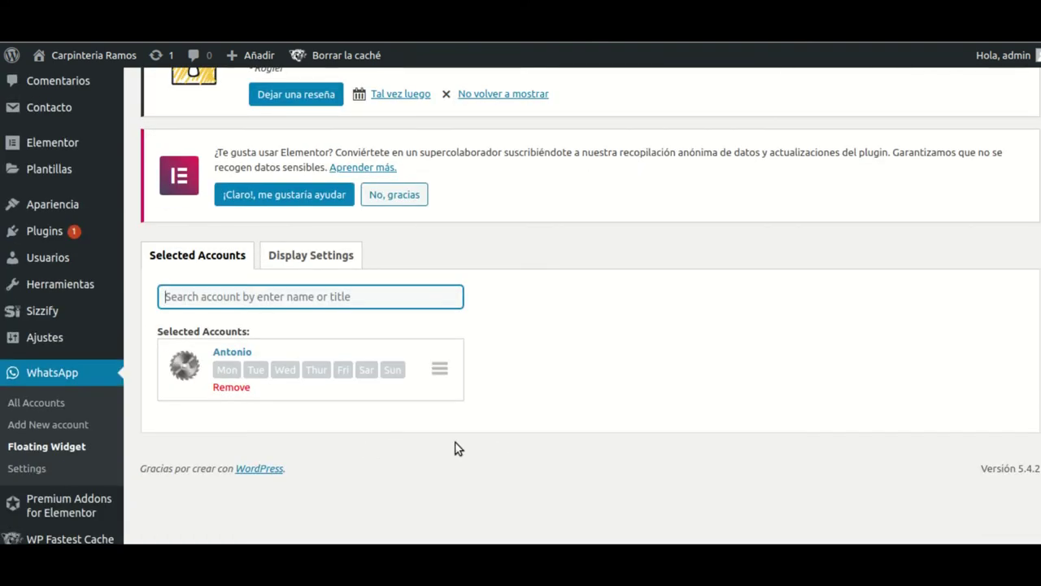
- In WhatsApp Settings, change the button text to 'Necesita ayuda? Chat via Whatsapp' and save
click(25, 469)
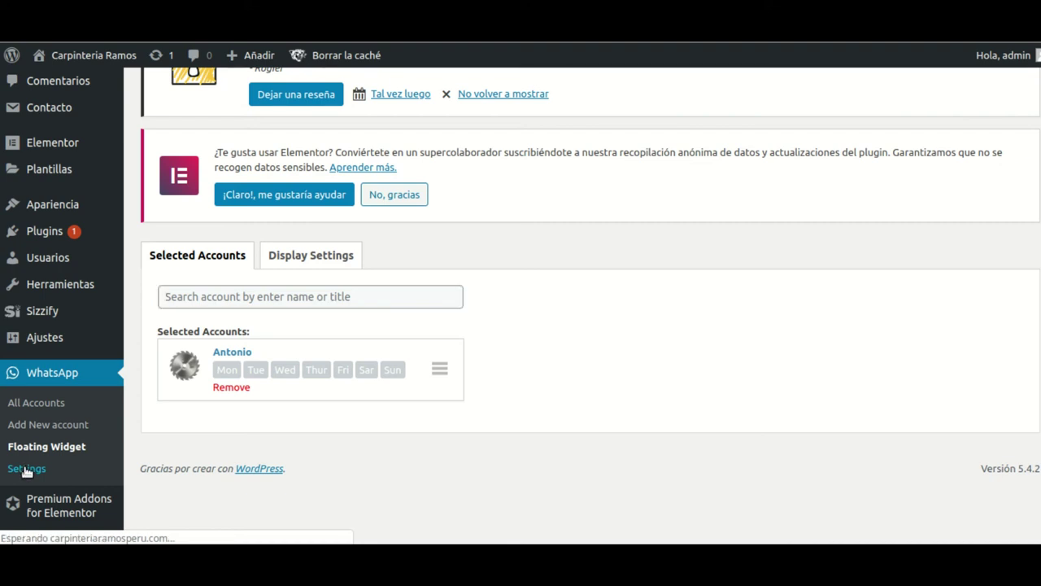
scroll(527, 327, down, 5)
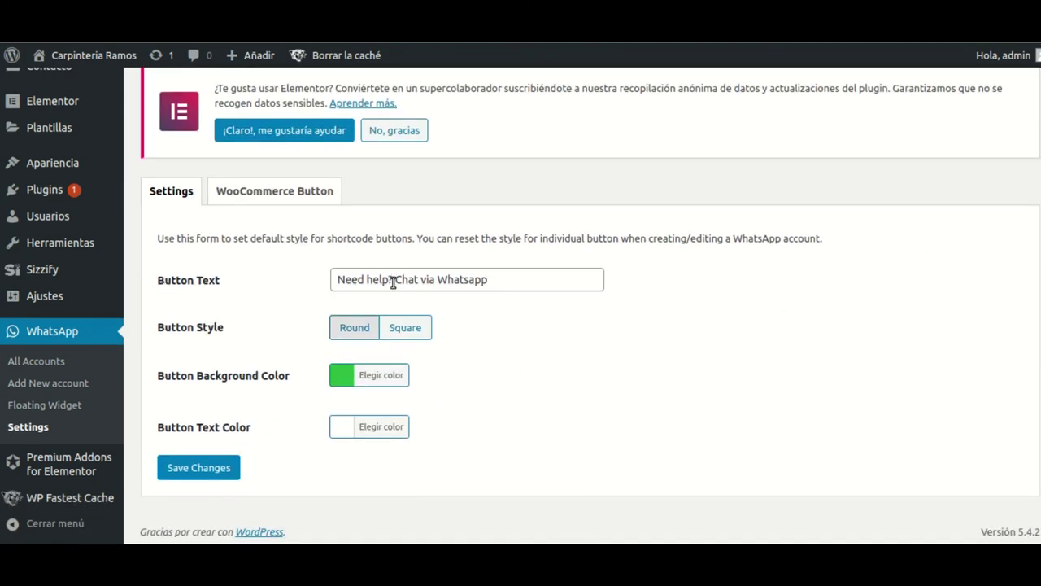
drag(388, 280, 332, 280)
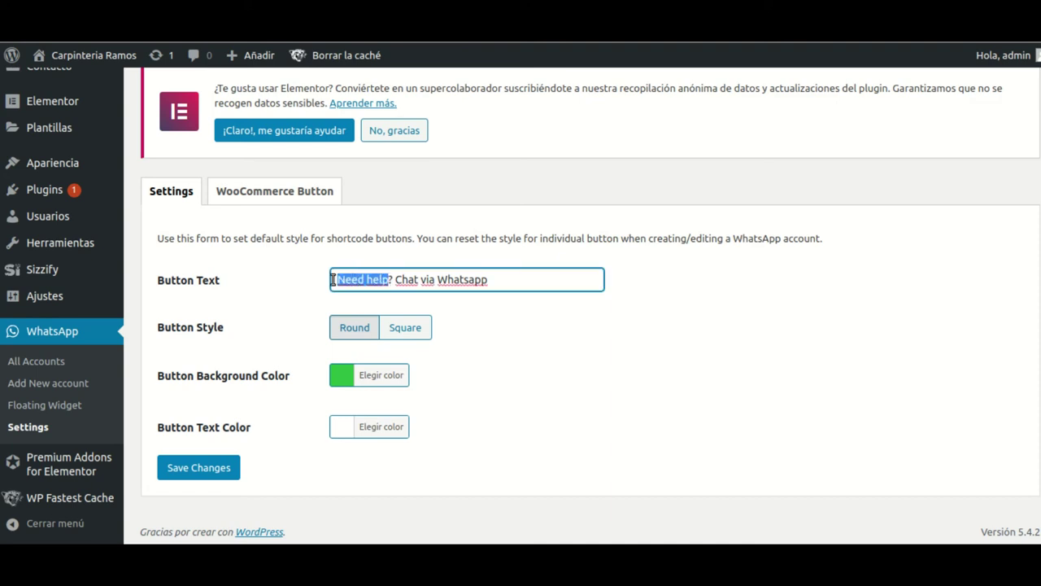
text(Ne)
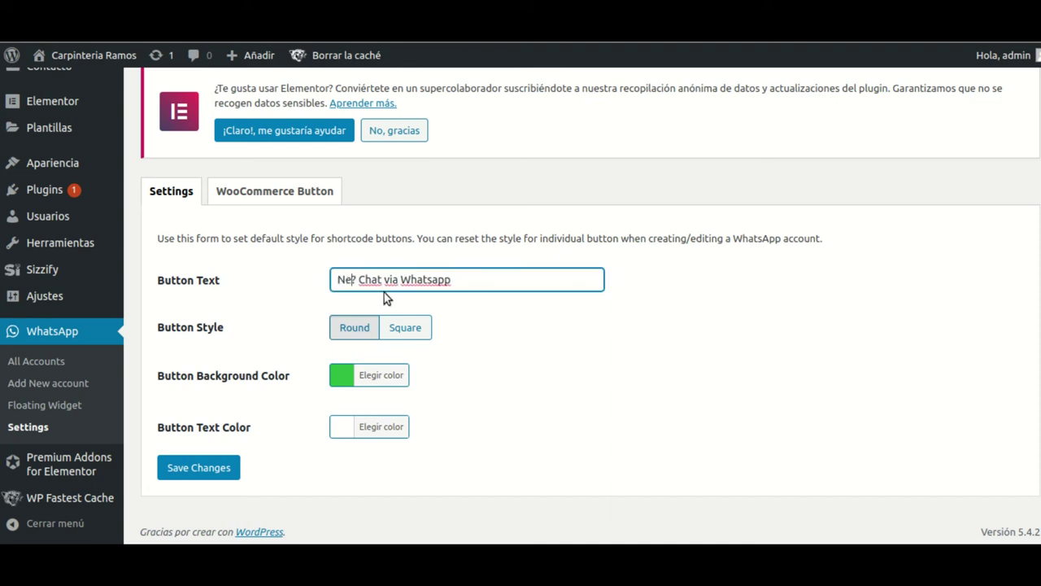
text(cesita a)
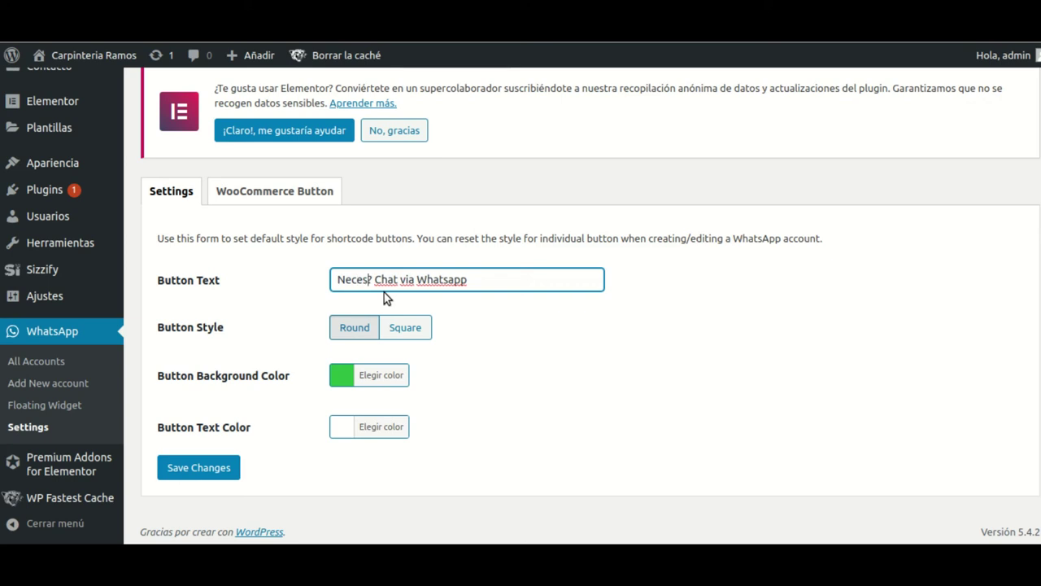
text(yuda)
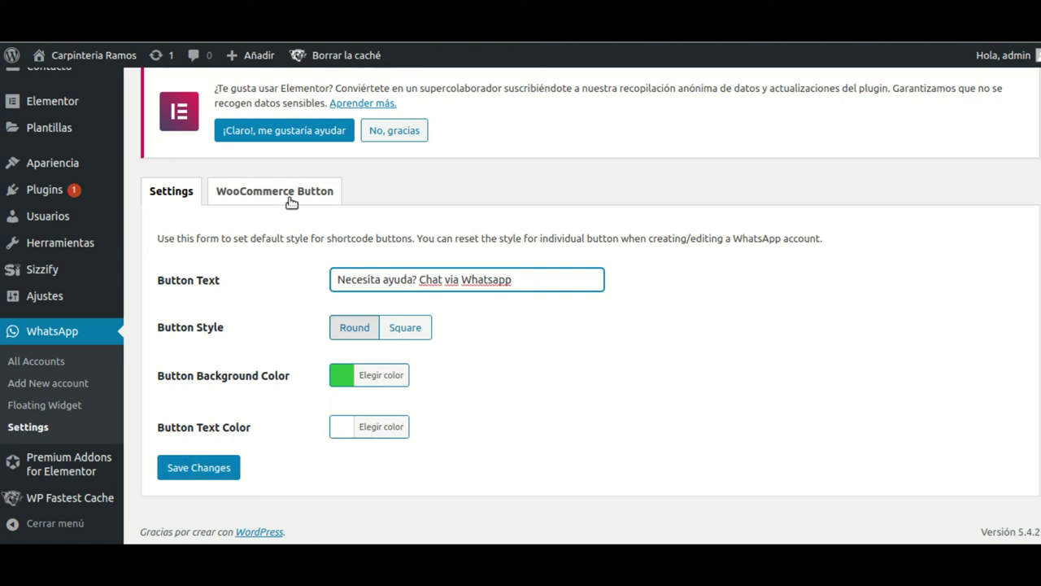
click(209, 470)
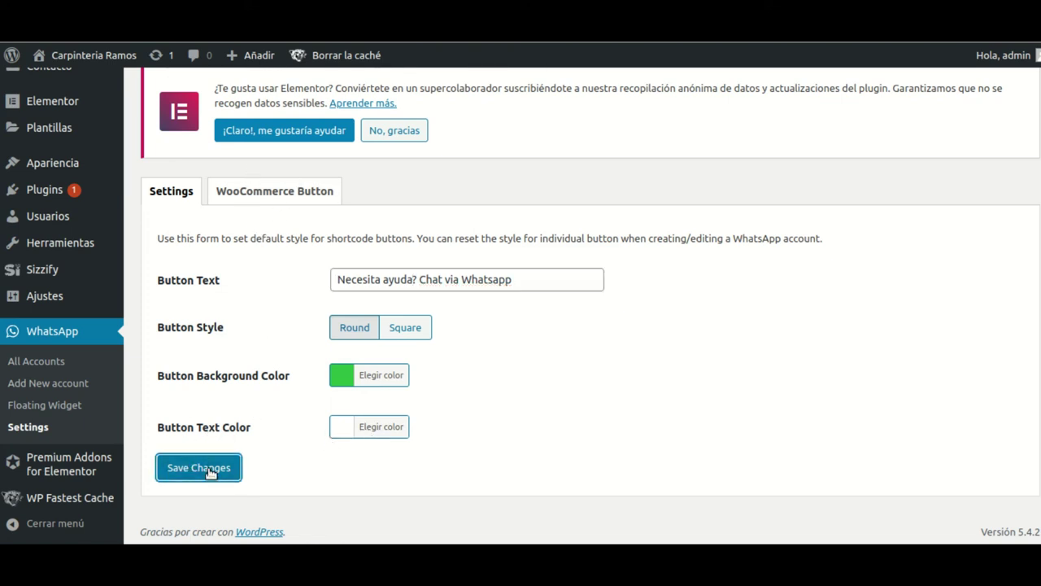
click(271, 204)
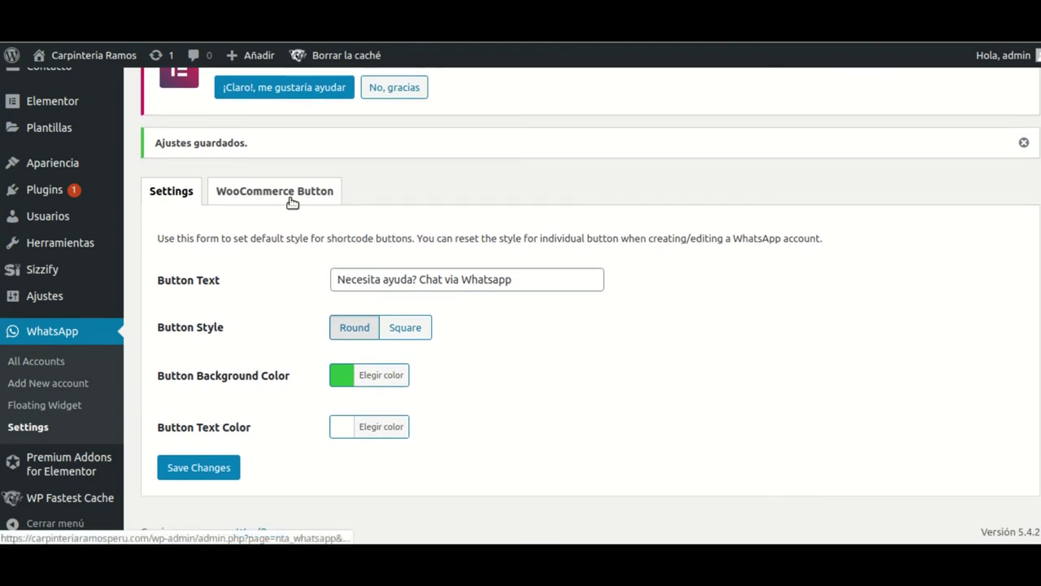
click(291, 202)
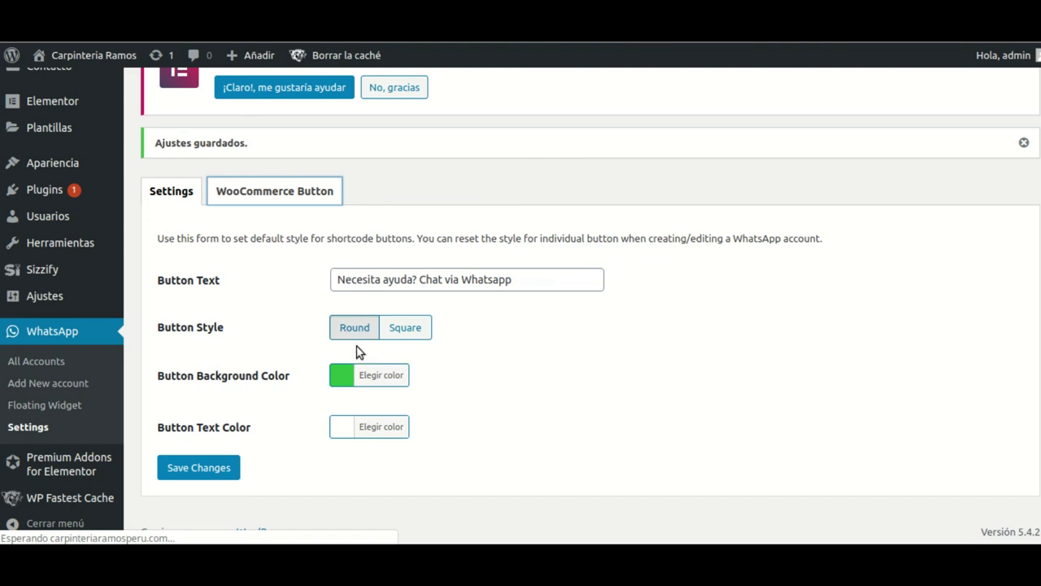
- Keep the WooCommerce button position After Add to Cart button, leaving the button disabled
scroll(459, 358, down, 3)
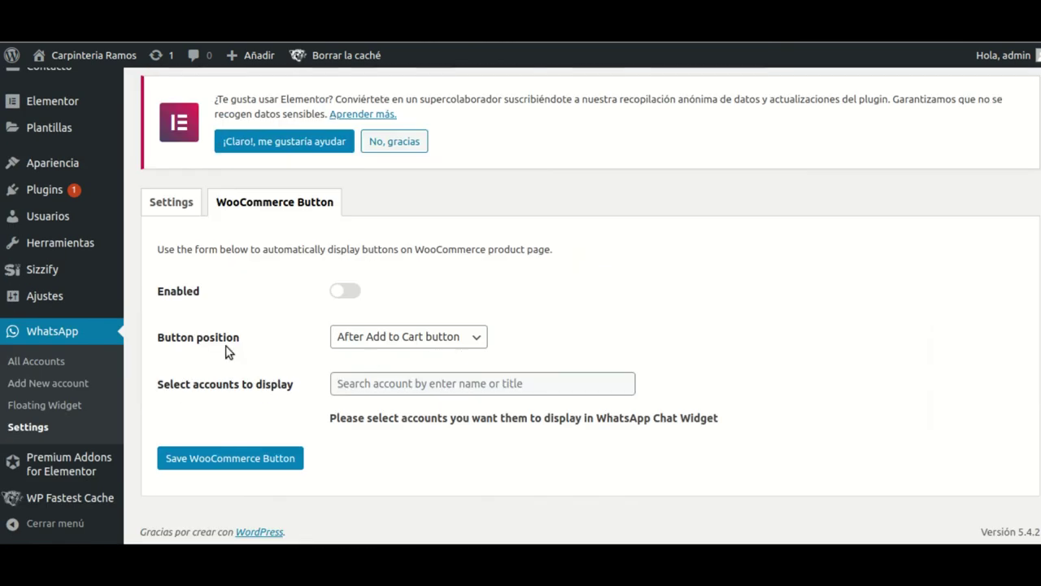
click(348, 292)
click(476, 340)
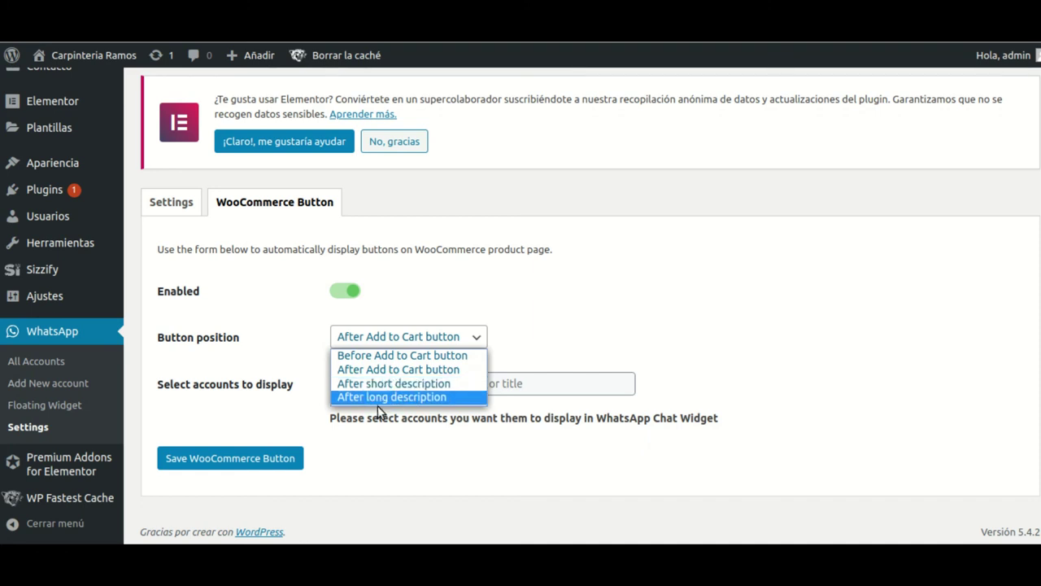
click(475, 340)
click(343, 292)
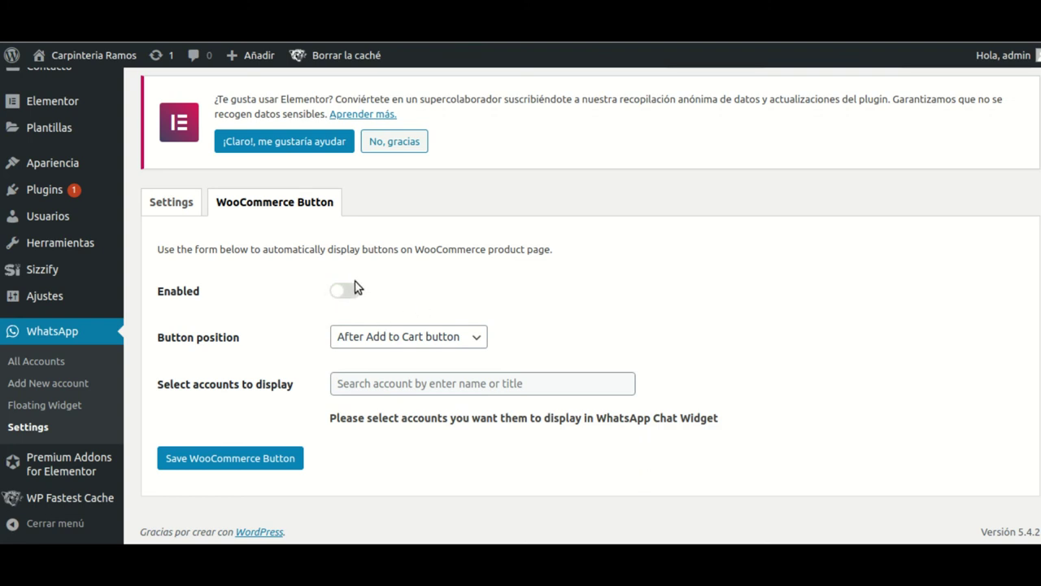
- Choose Antonio as the WooCommerce account to display and save the WooCommerce button settings
click(407, 382)
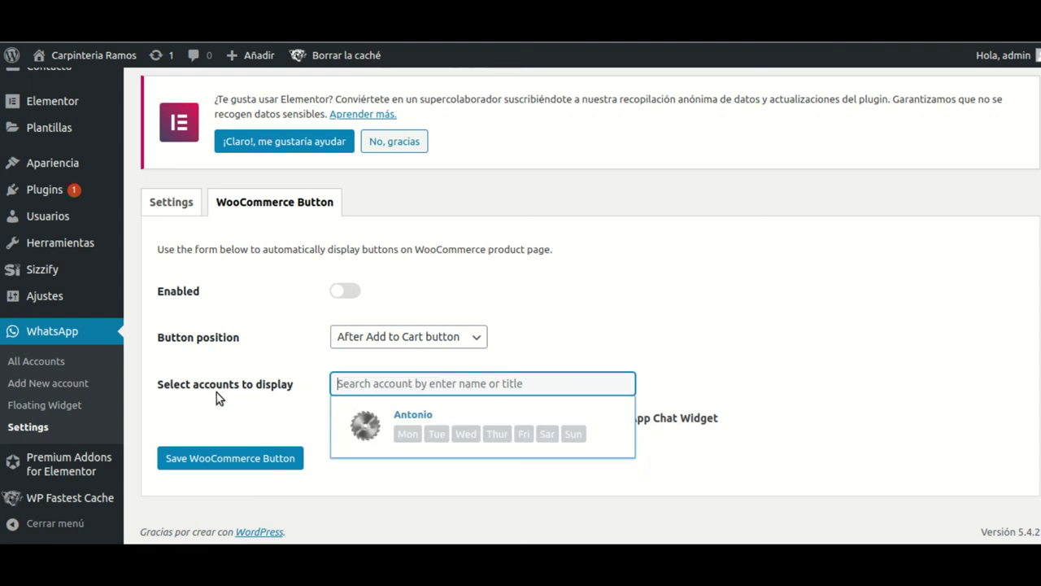
click(366, 431)
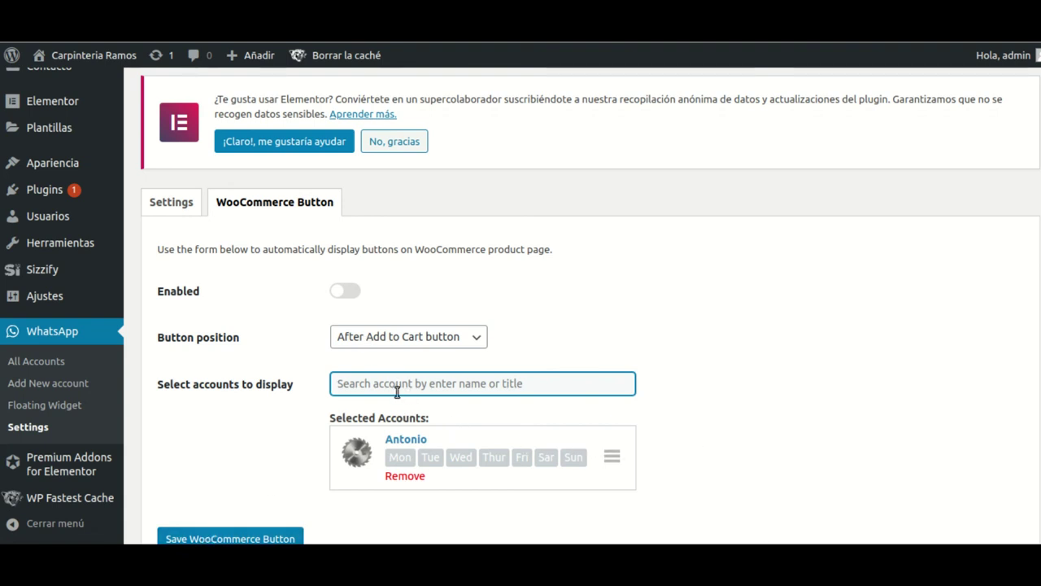
click(243, 539)
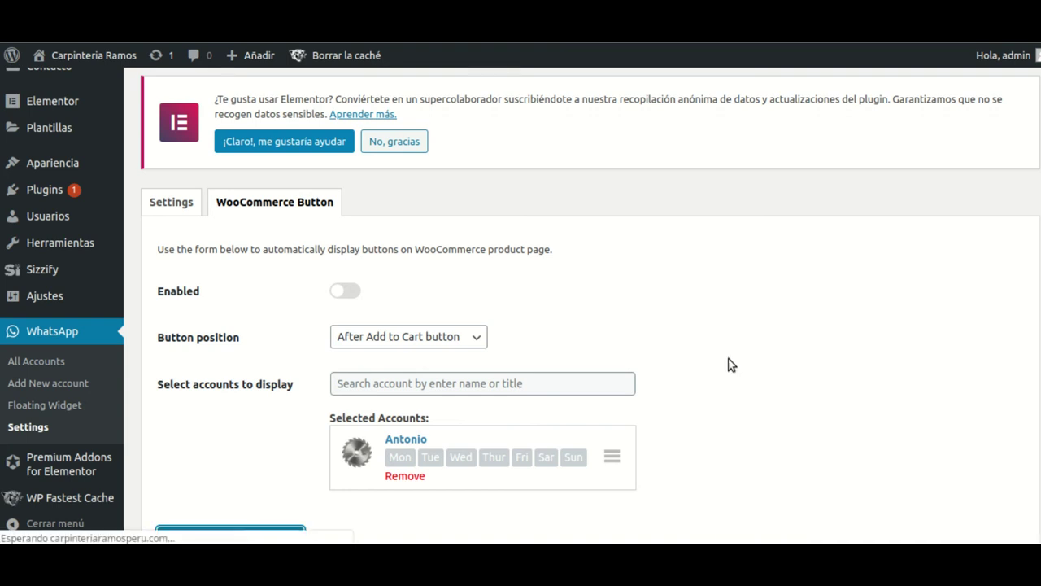
- Visit the Carpintería Ramos homepage and open the 'Necesita ayuda?' WhatsApp widget listing Antonio
mouse_move(81, 95)
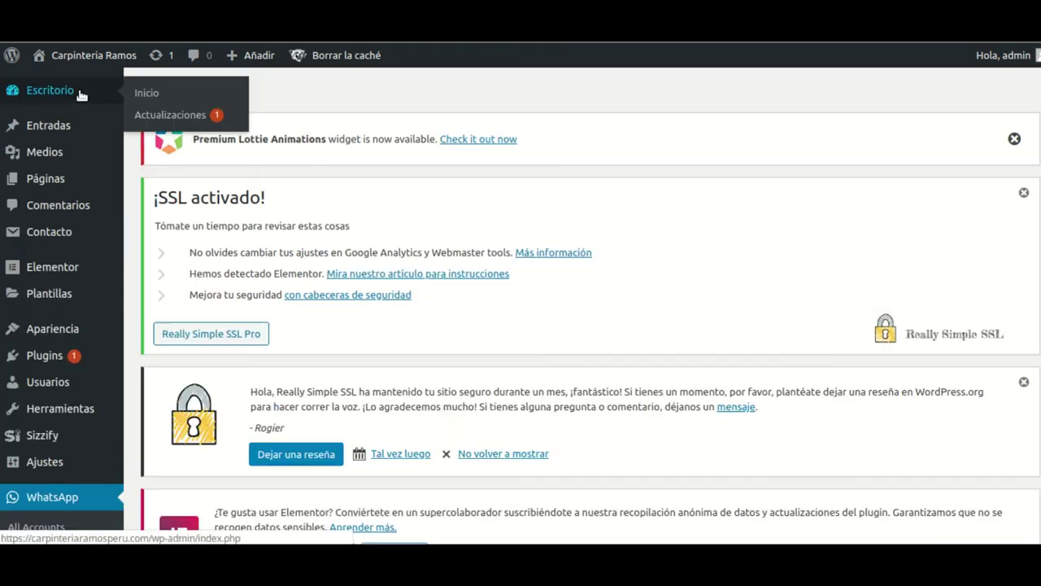
mouse_move(85, 59)
right_click(73, 81)
click(114, 89)
key(ctrl+Tab)
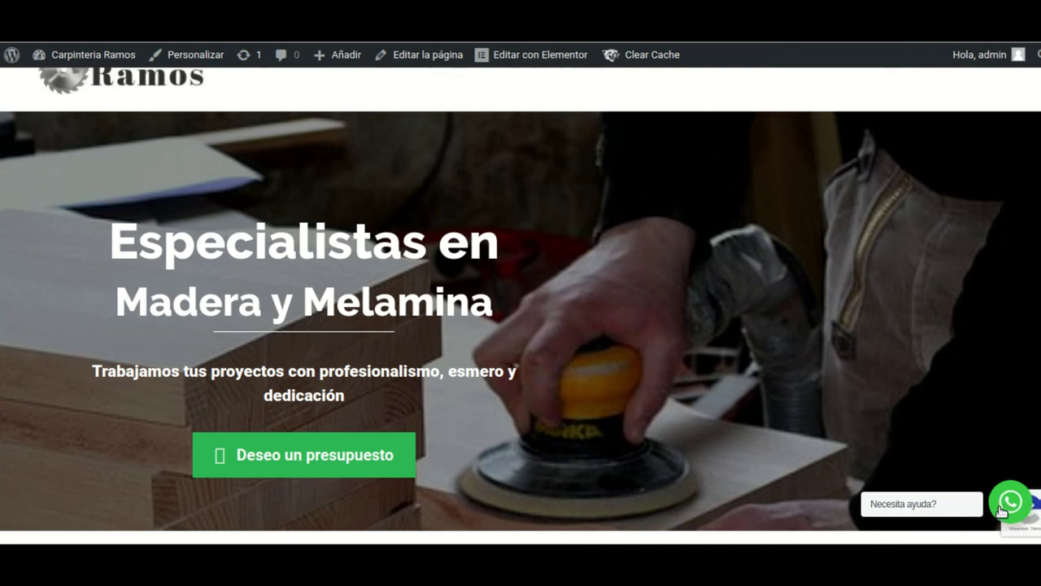
click(1008, 508)
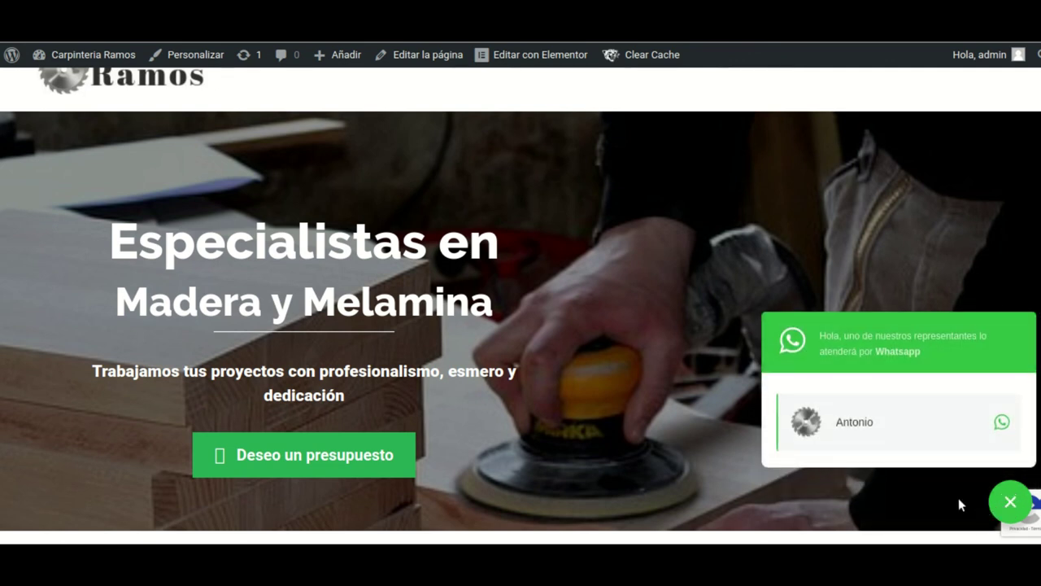